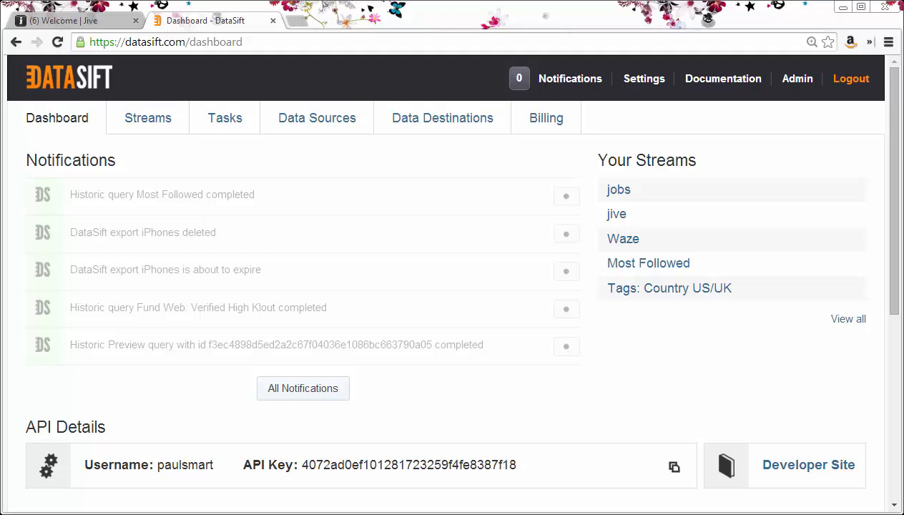
- Start a new Jive managed source and name it Screencast
left_click(301, 122)
left_click(219, 166)
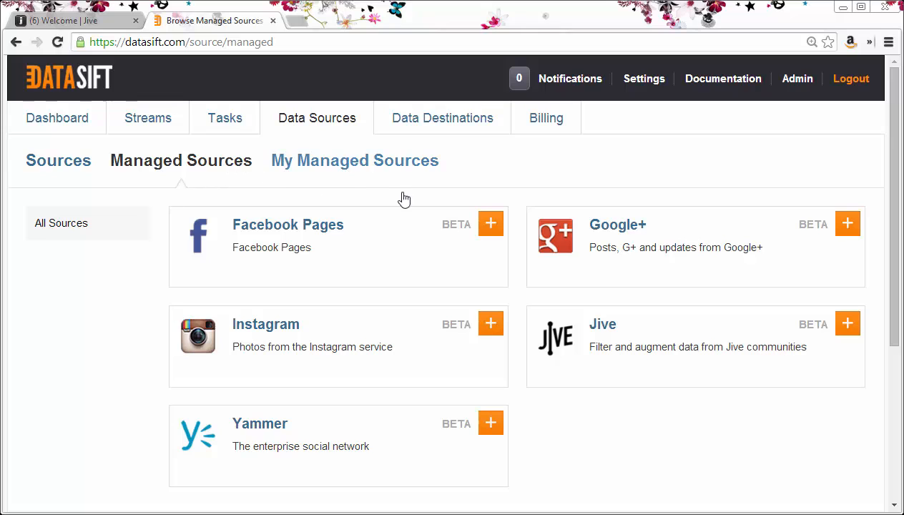
left_click(844, 329)
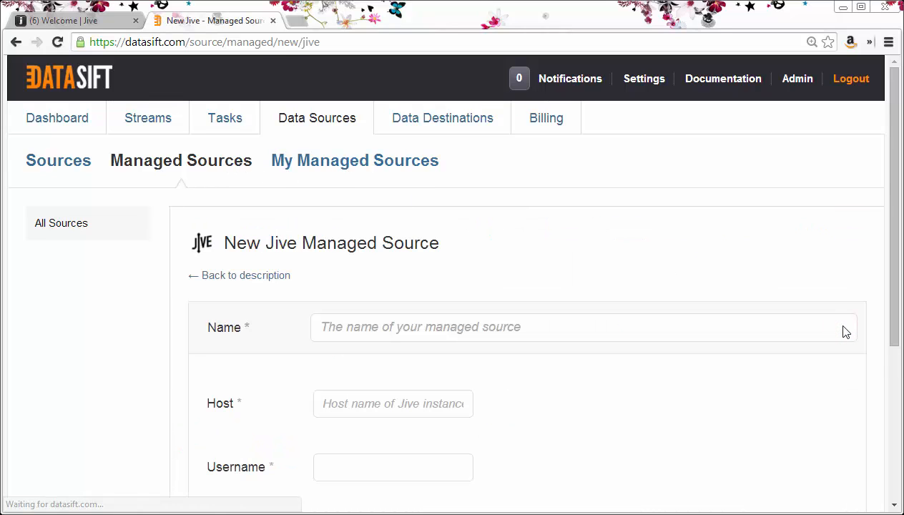
left_click(792, 326)
type("Screencast")
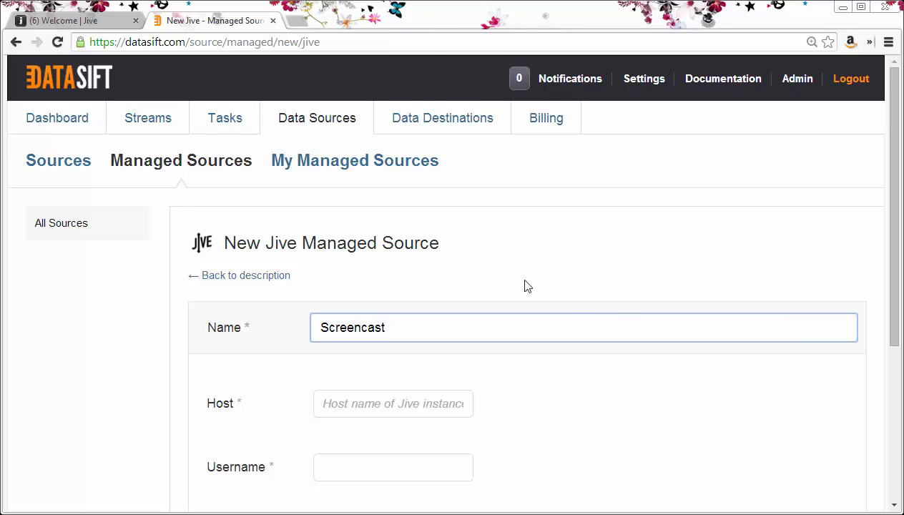
- Copy the Jive community's host name from its welcome page URL
left_click(107, 21)
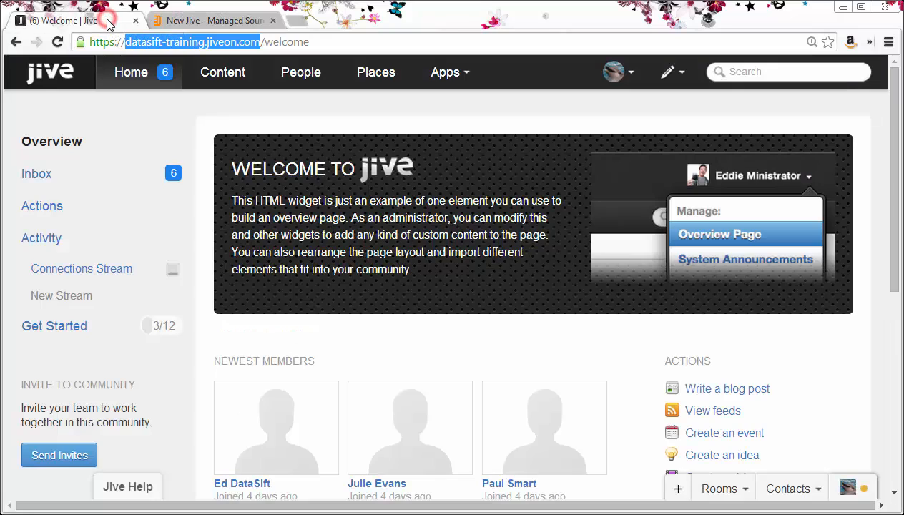
right_click(216, 46)
left_click(247, 94)
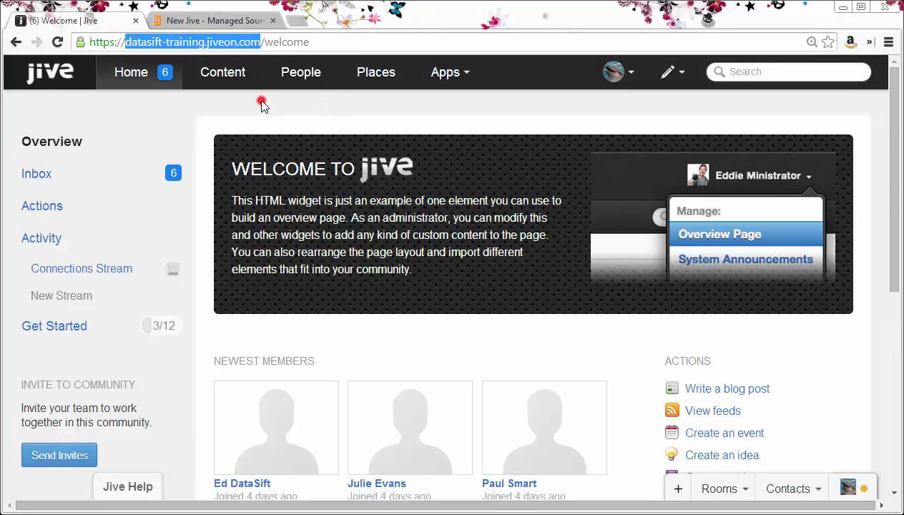
- Paste datasift-training.jiveon.com into the new source's Host field
left_click(227, 22)
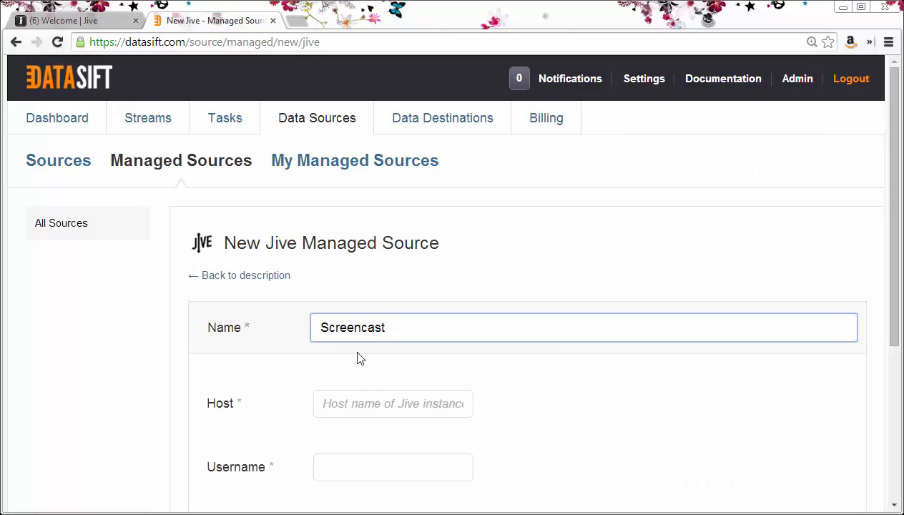
right_click(346, 408)
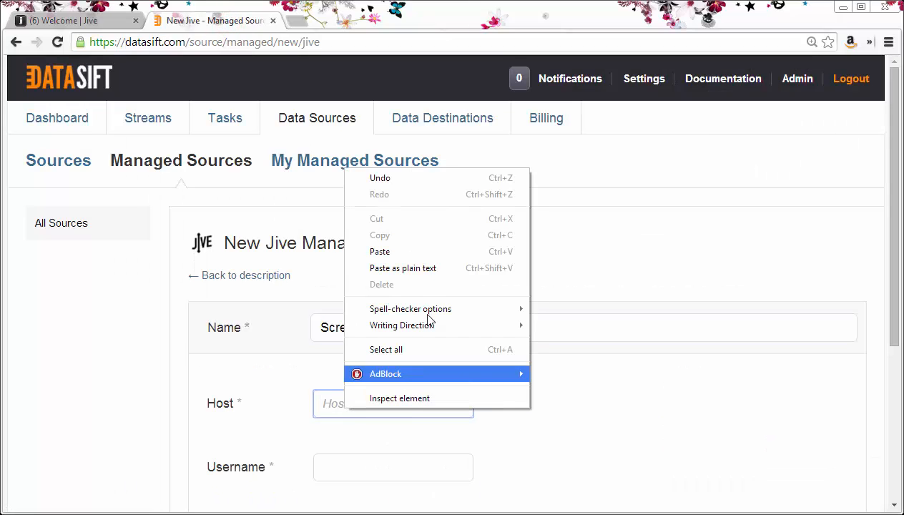
left_click(379, 252)
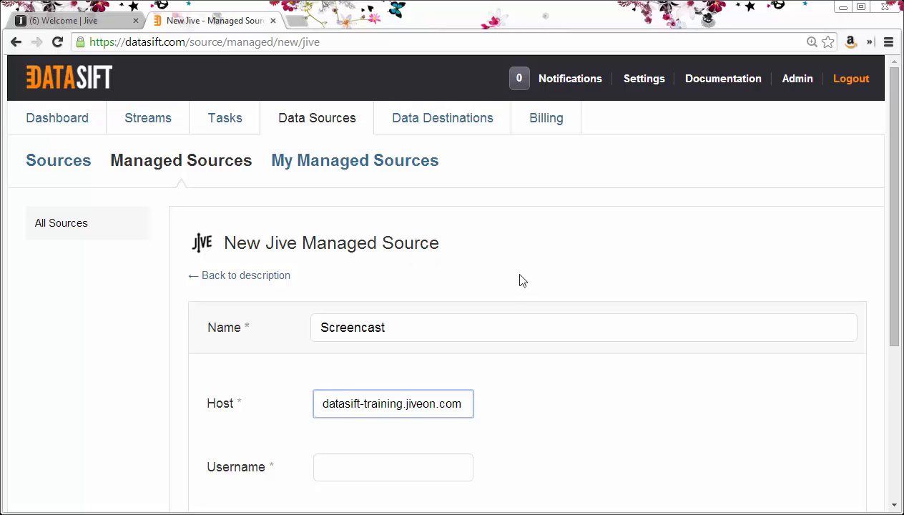
- Enter the Jive account username and password, then save the Screencast source
scroll(521, 281, "down", 3)
left_click(425, 255)
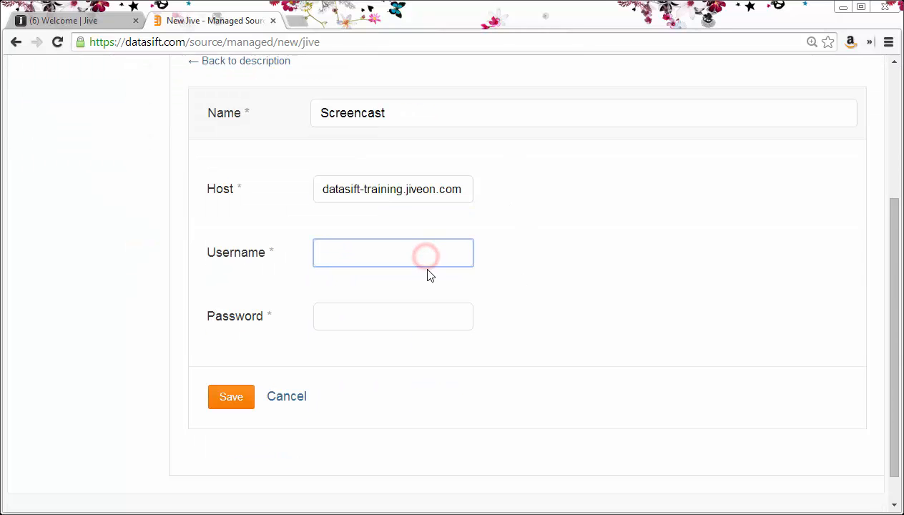
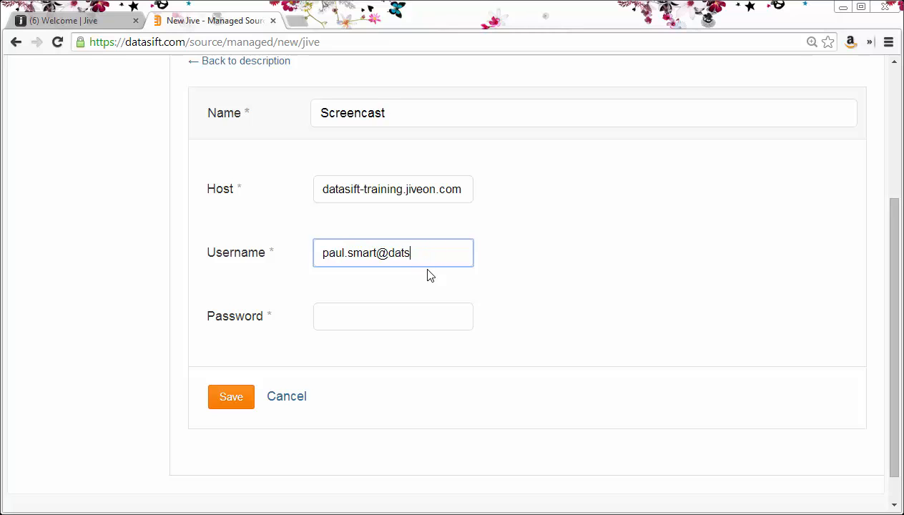
key("Tab")
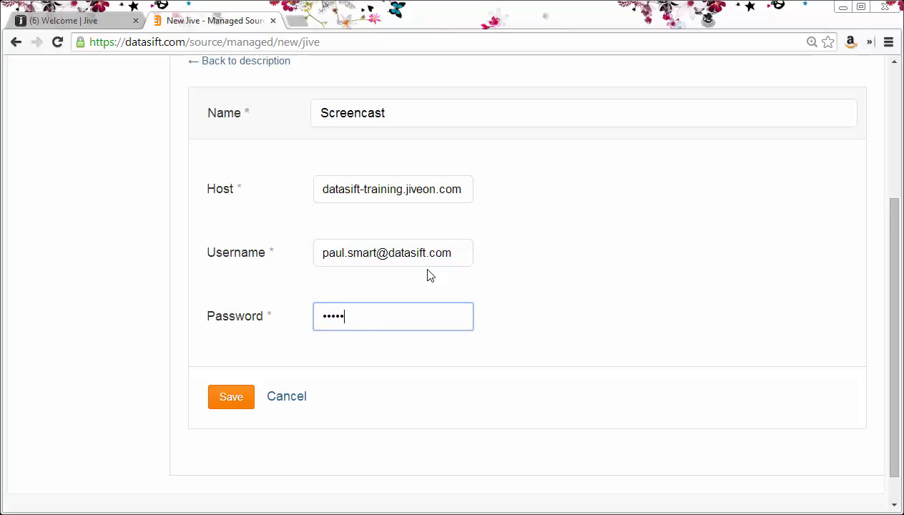
left_click(226, 398)
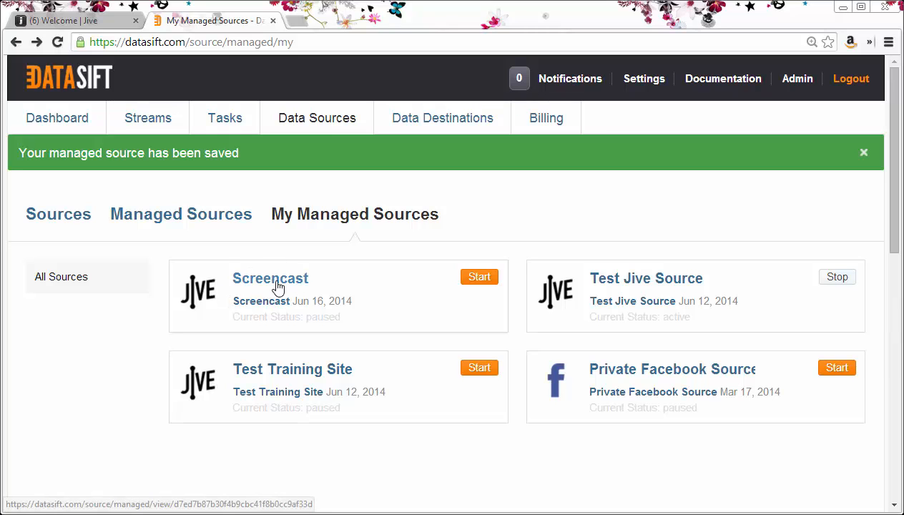
- Open the Screencast managed source's details and select its source ID
left_click(265, 284)
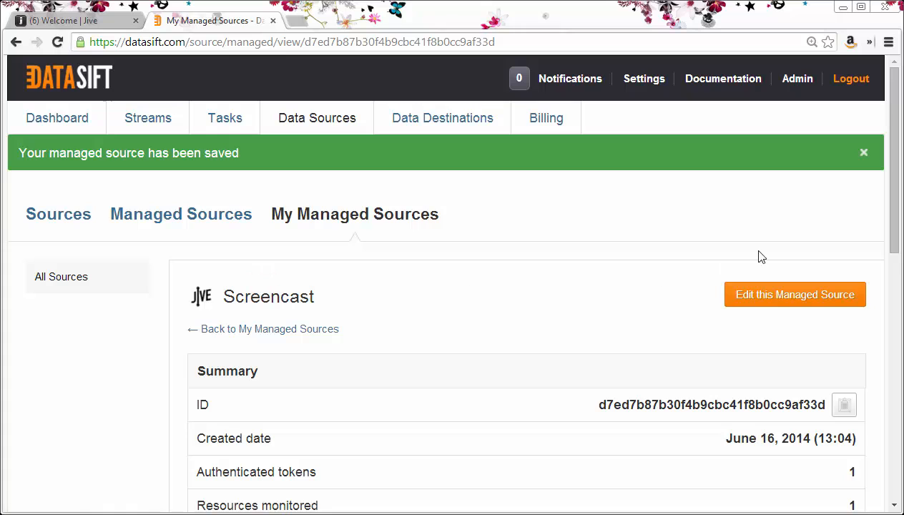
left_click_drag(895, 212, 894, 284)
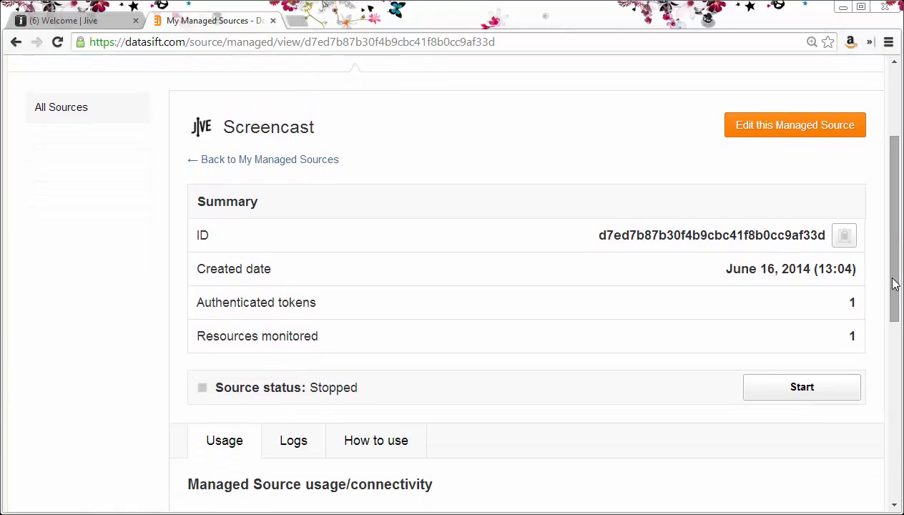
left_click_drag(614, 234, 783, 235)
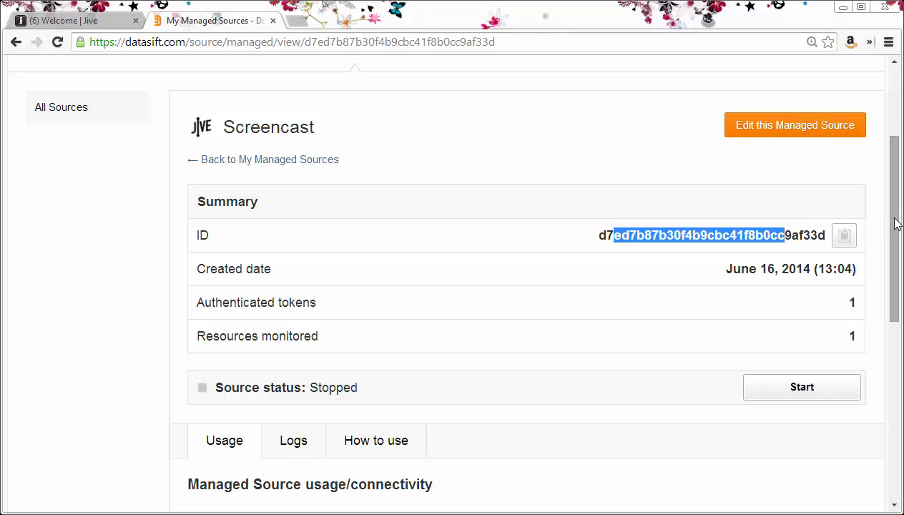
left_click_drag(895, 223, 894, 337)
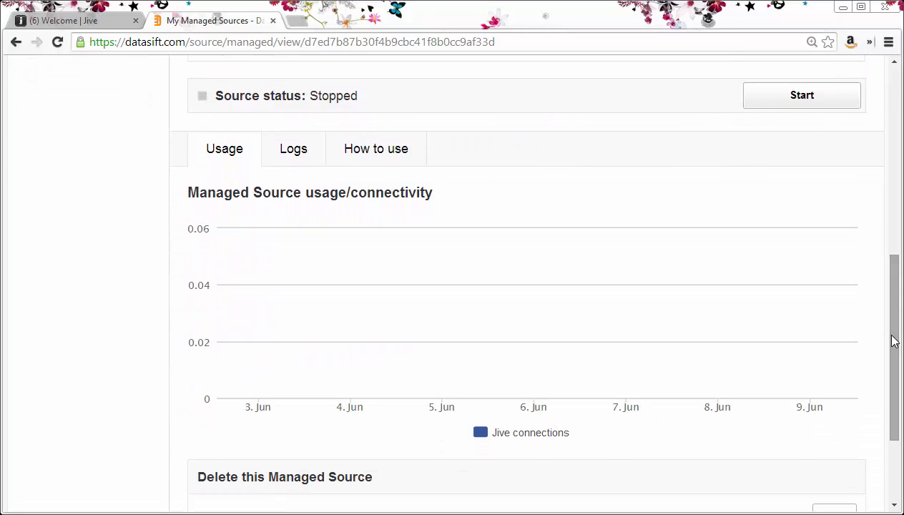
- Copy the source.id CSDL filter line from the How to use instructions
left_click(366, 153)
scroll(507, 256, "down", 2)
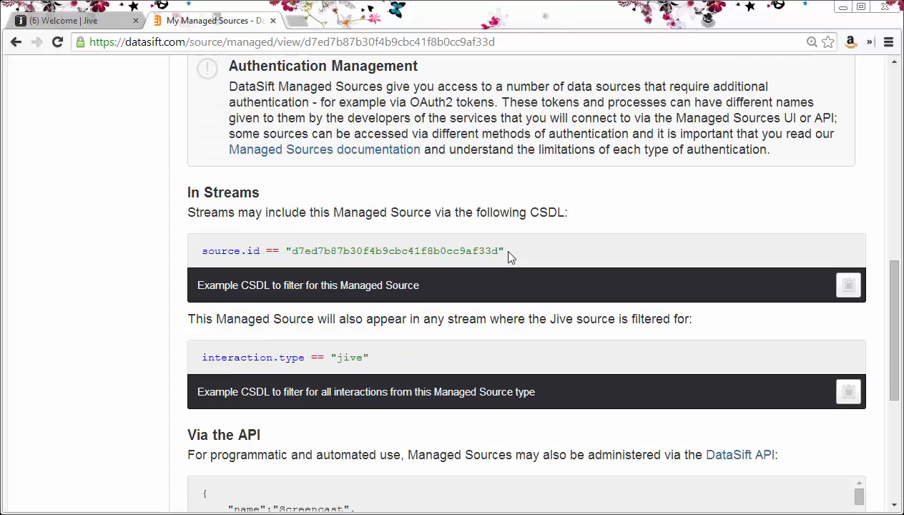
left_click_drag(507, 252, 201, 261)
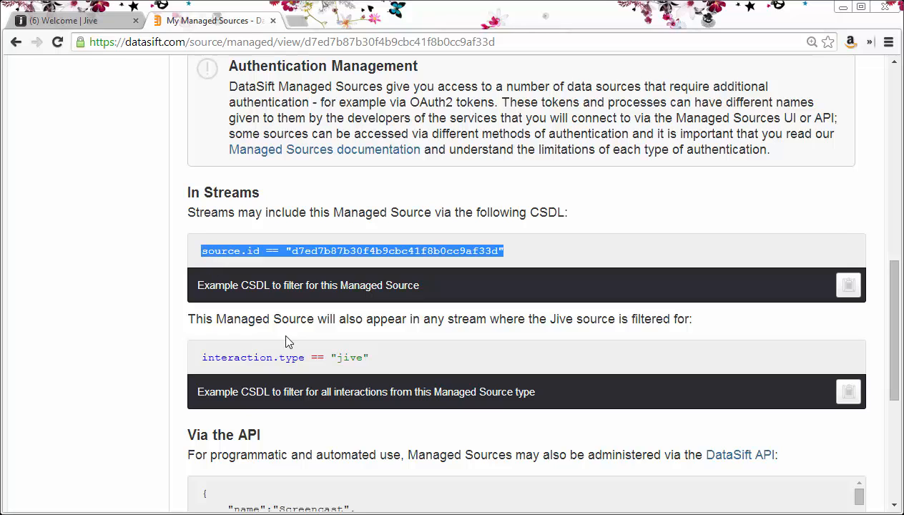
left_click_drag(380, 359, 205, 359)
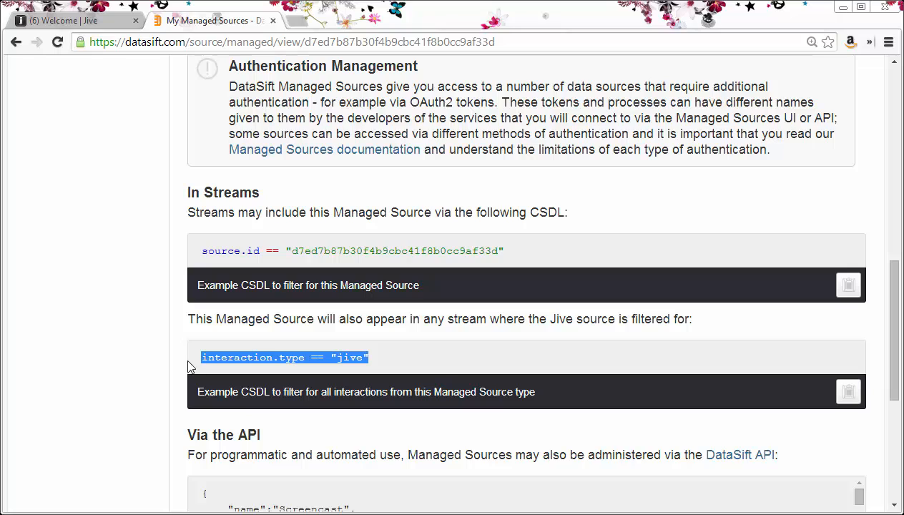
left_click(512, 252)
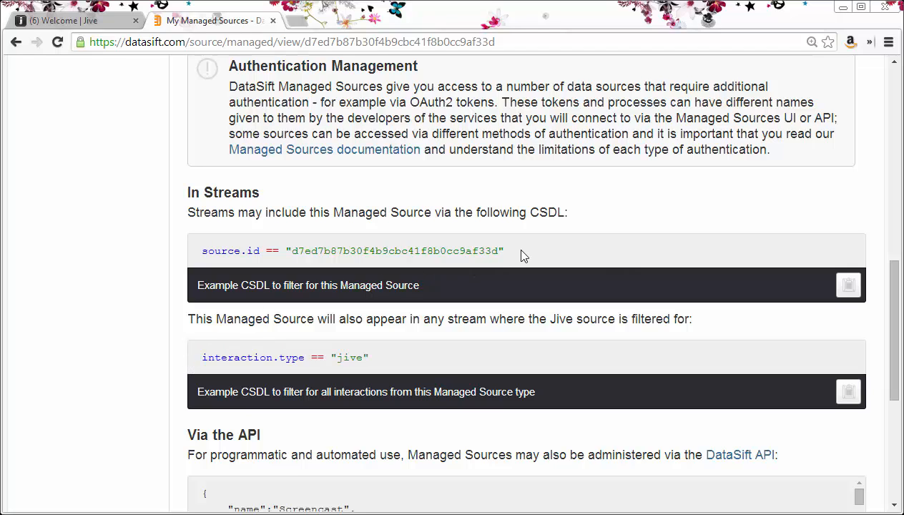
left_click_drag(512, 251, 203, 253)
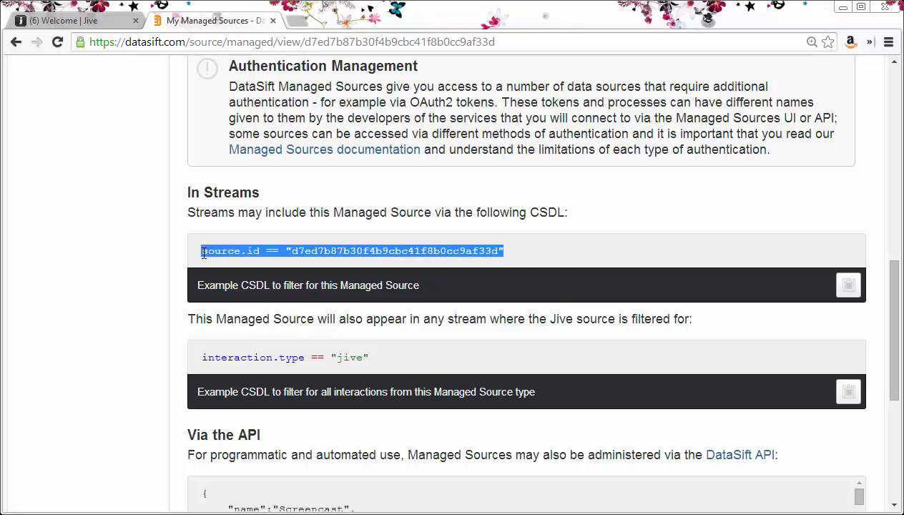
right_click(226, 252)
left_click(232, 265)
scroll(371, 238, "up", 9)
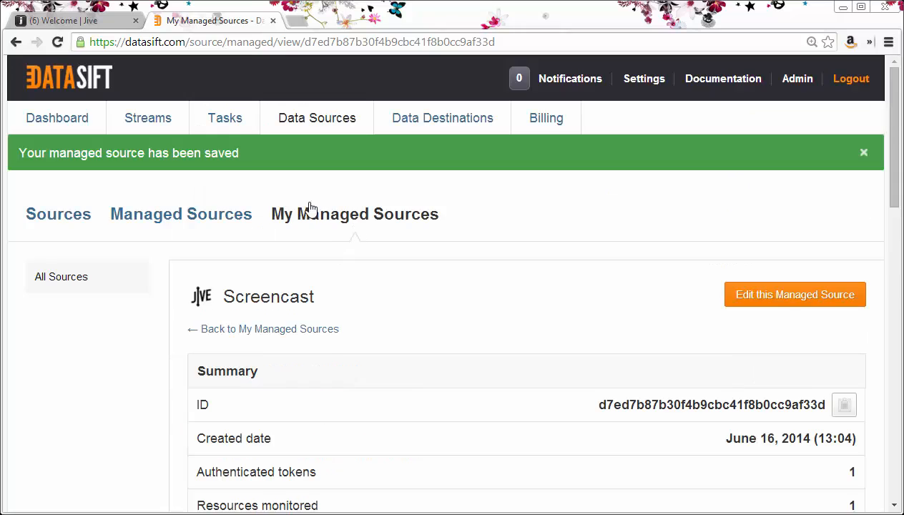
- Create a stream named 'Screencast Jive' and open its CSDL code editor
left_click(145, 117)
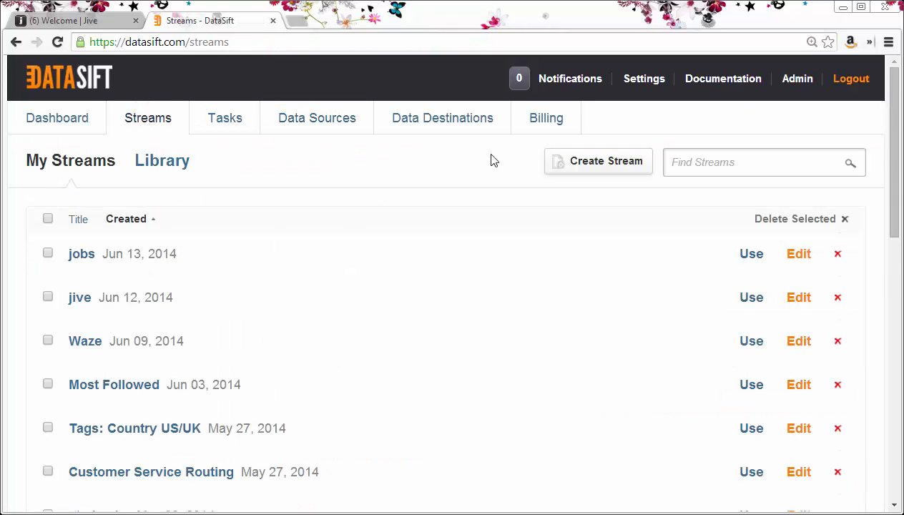
left_click(601, 171)
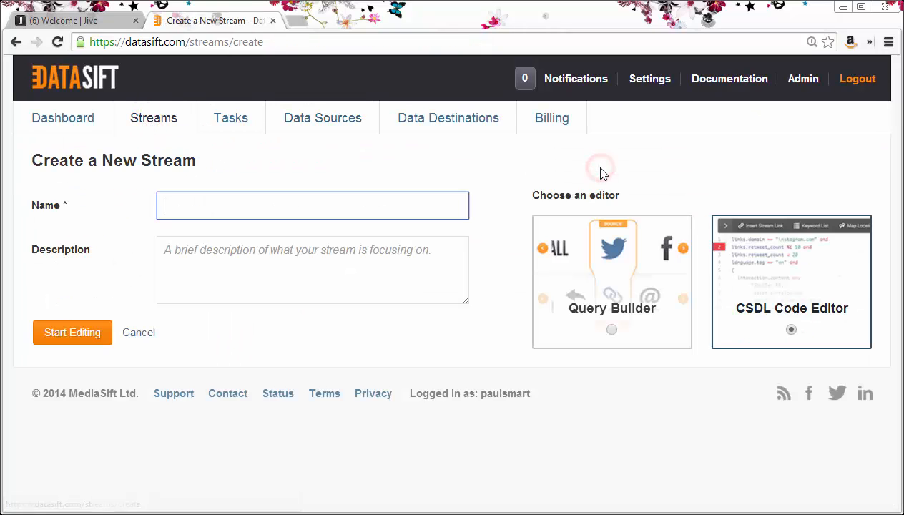
left_click(383, 209)
type("Screencast Jive")
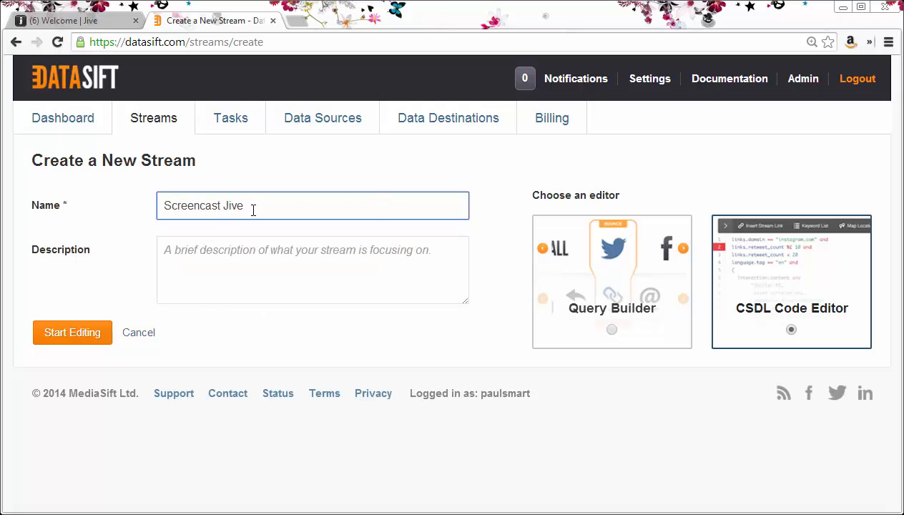
left_click(70, 338)
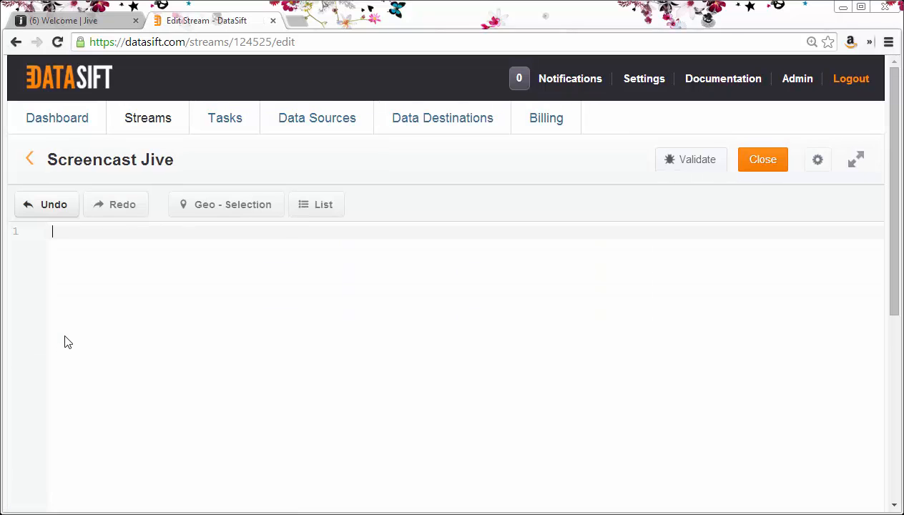
- Paste the source.id filter, add jive.title contains_any "omaha,juno,gold,sword", and save
key("ctrl+v")
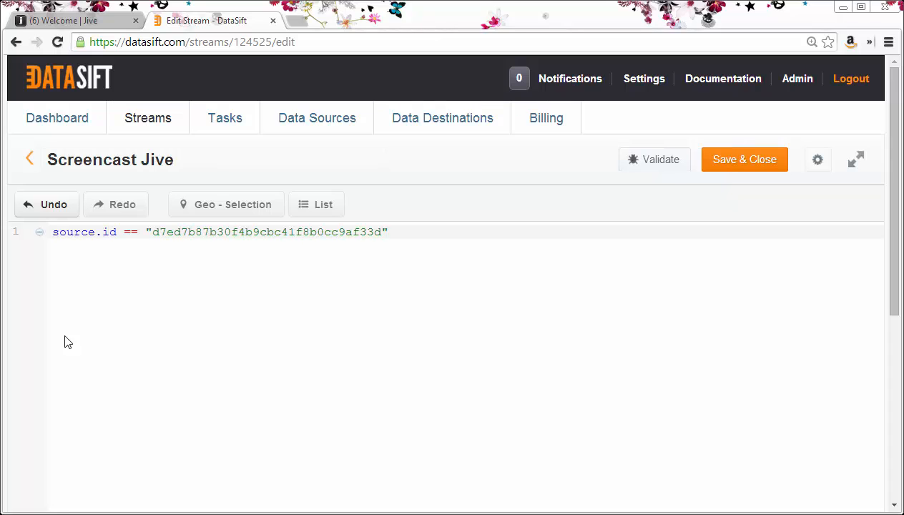
key("Return")
type("and ")
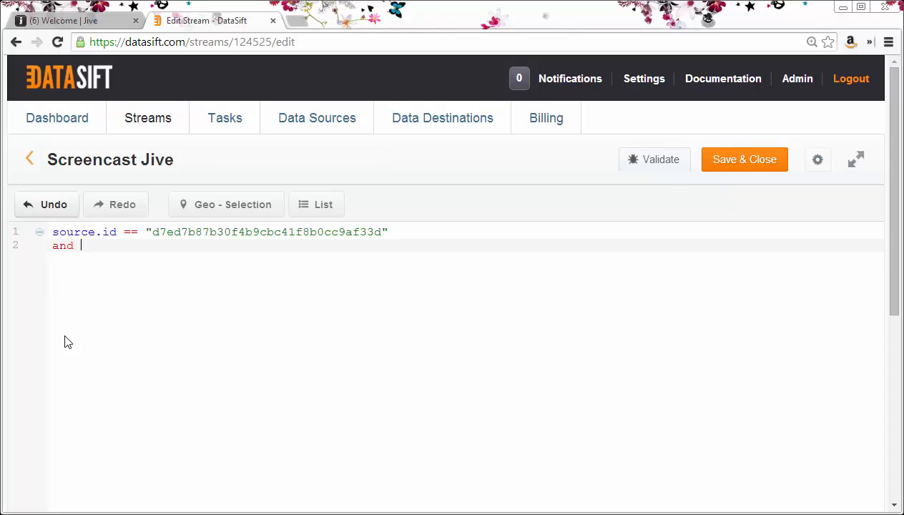
type("jive.t")
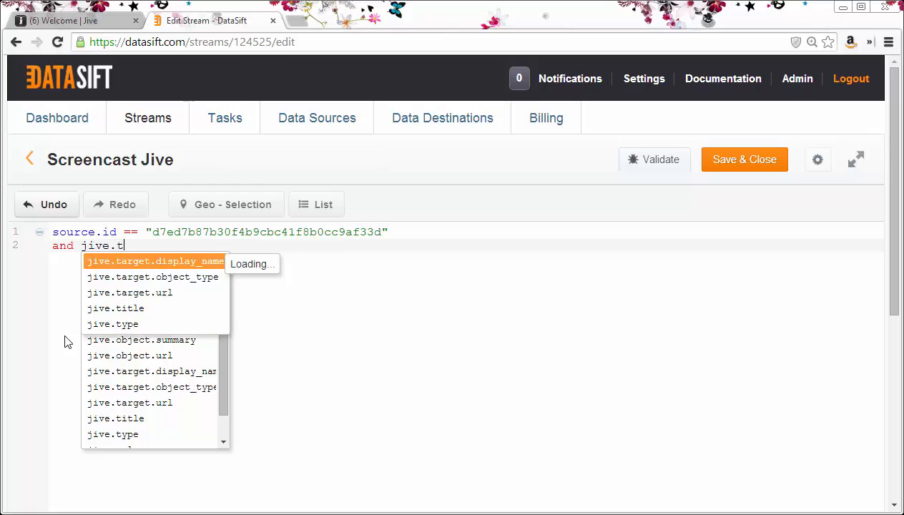
type("itle c")
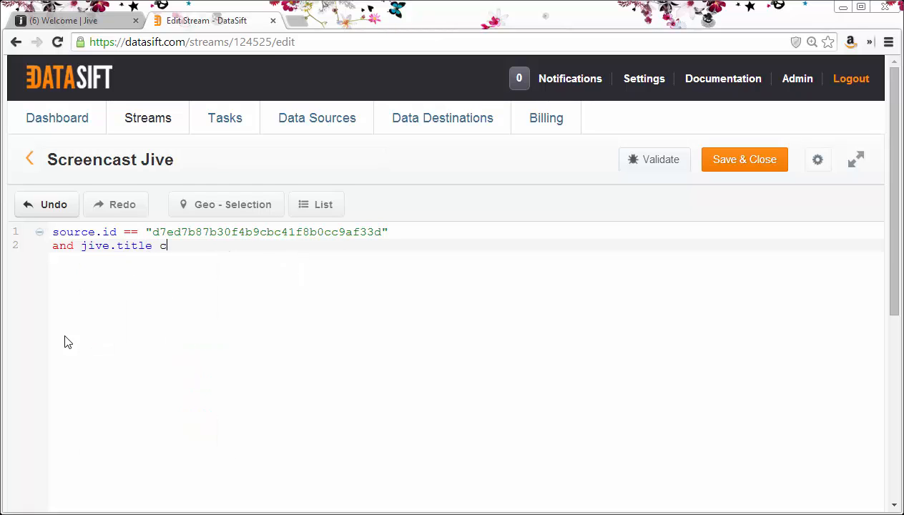
type("ontains_")
key("Down")
key("Return")
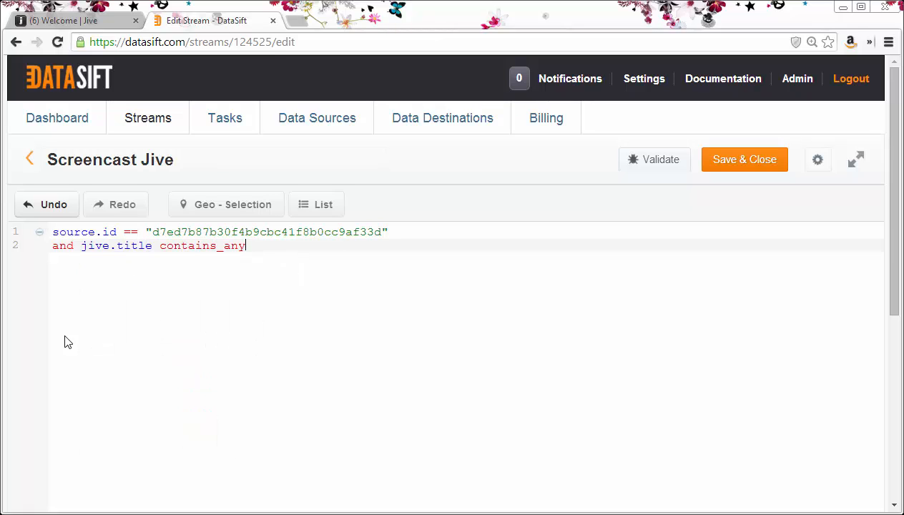
type("\"omaha,juno,gold,sword")
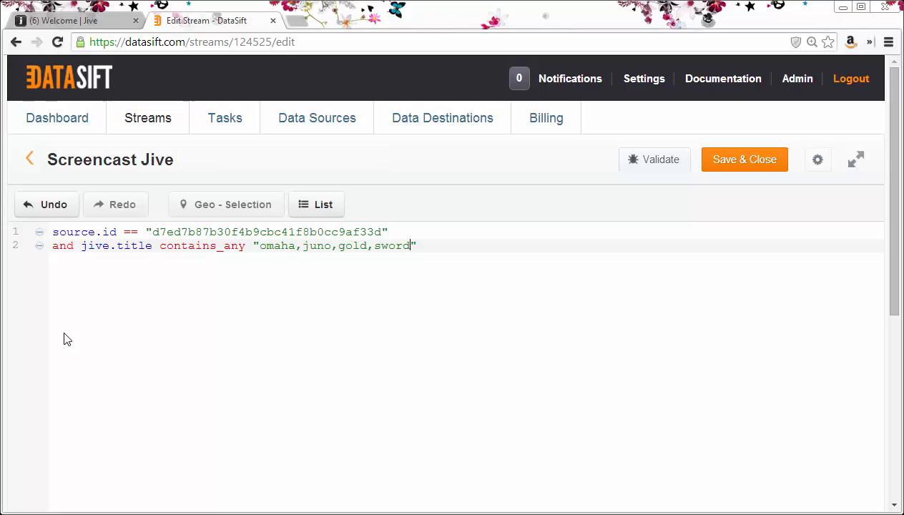
left_click(737, 163)
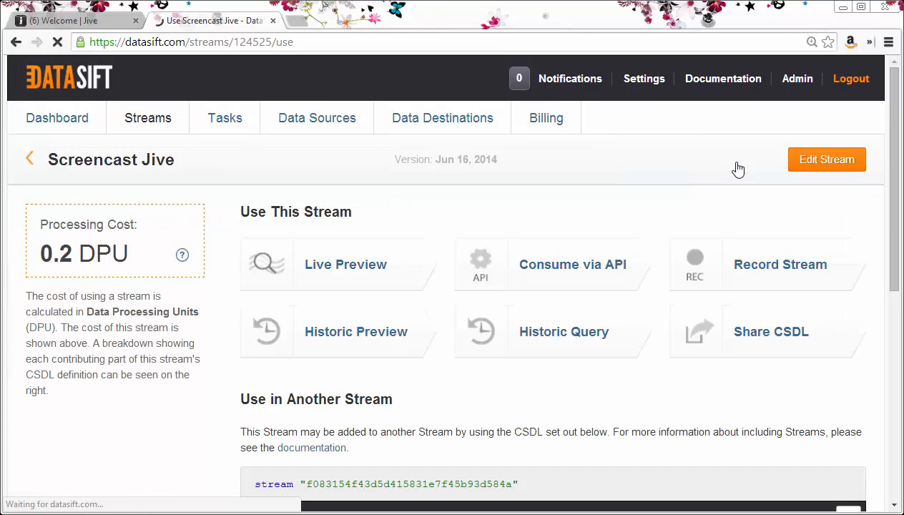
- Open the Screencast Jive stream's Live Preview and start it running
left_click(336, 271)
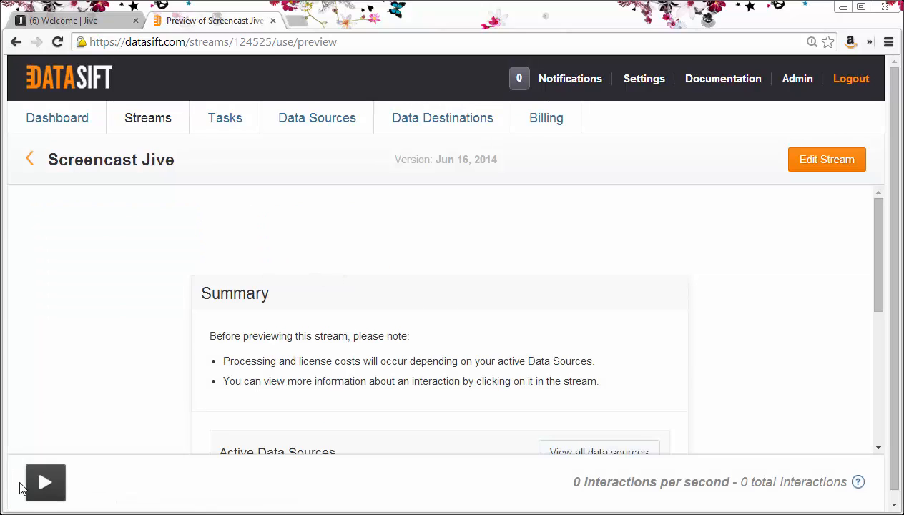
left_click(40, 486)
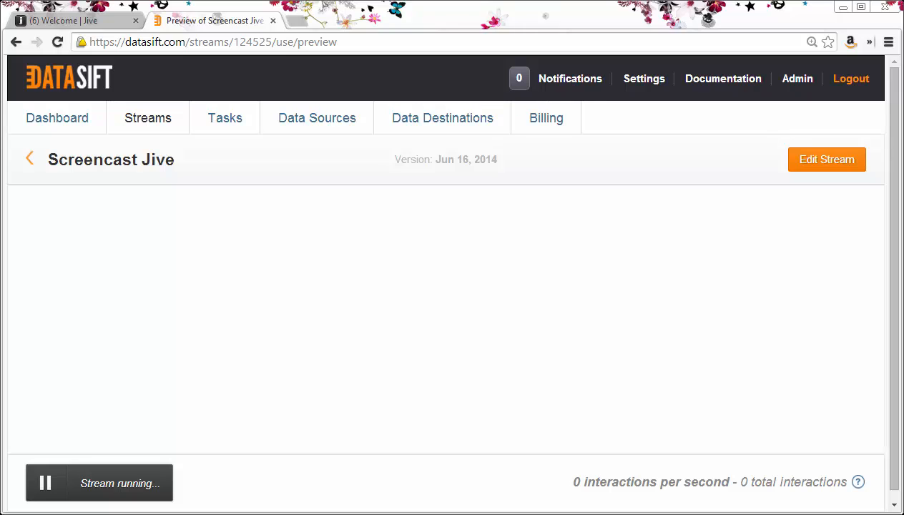
- Start the Screencast managed source from a new Data Sources tab and check the preview's Juno interactions
right_click(315, 125)
left_click(331, 130)
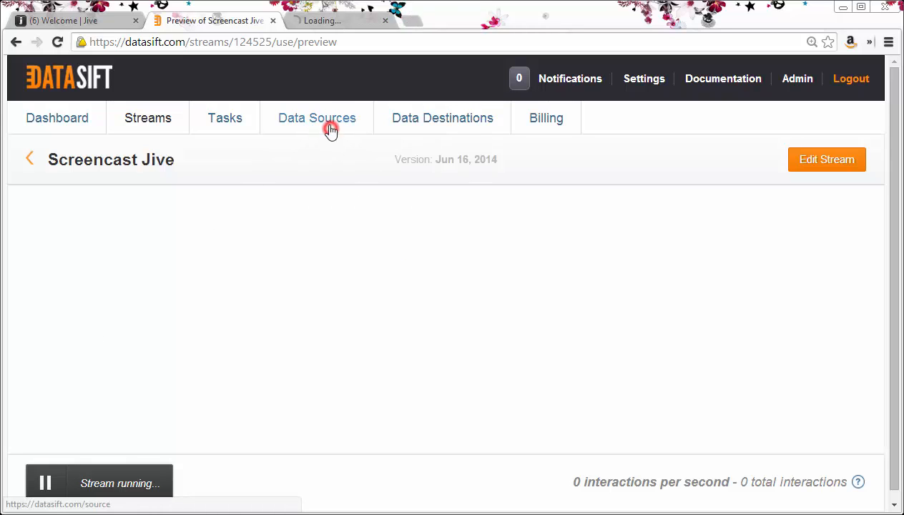
left_click(343, 20)
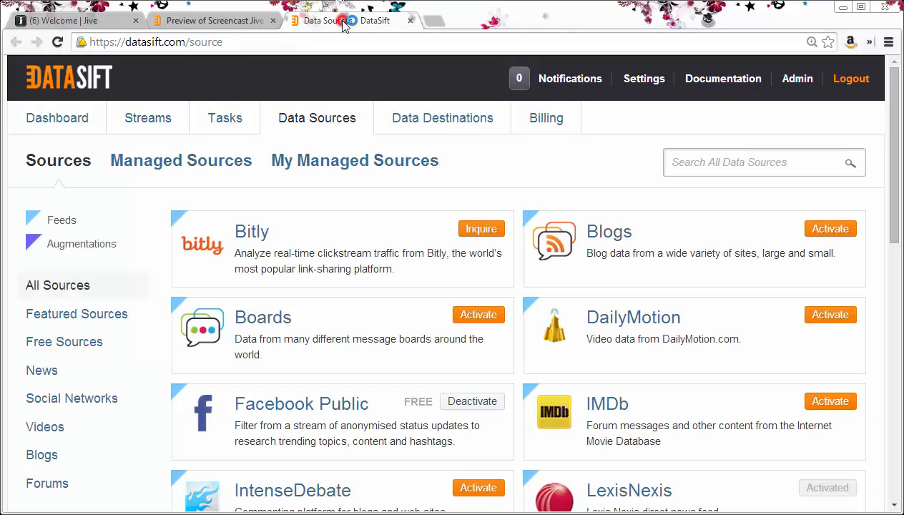
left_click(334, 165)
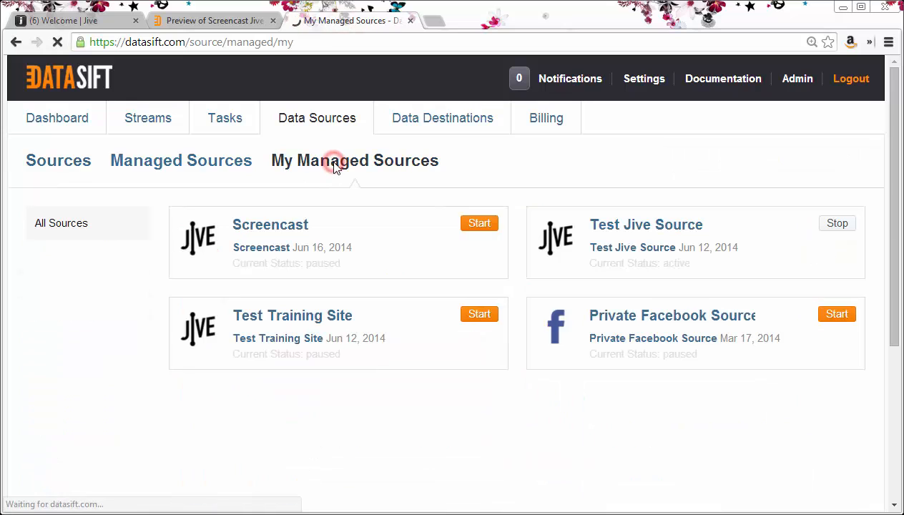
left_click(481, 226)
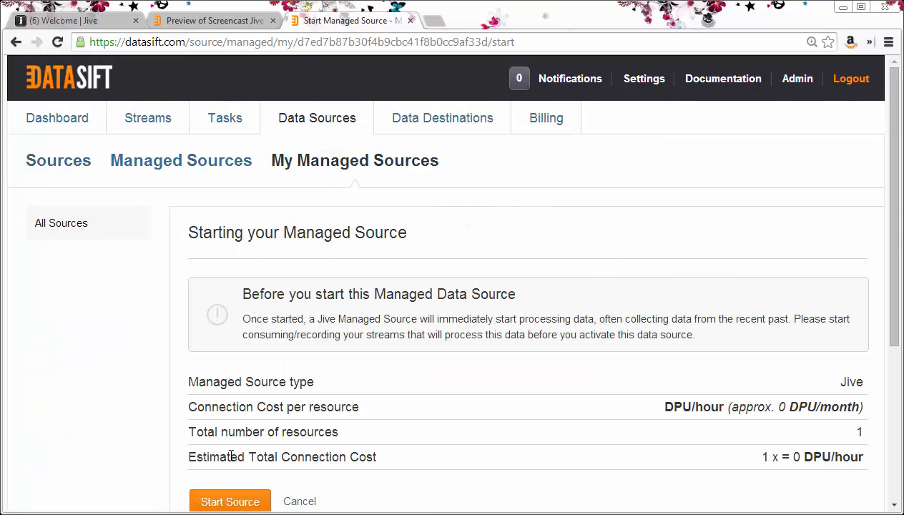
left_click(217, 501)
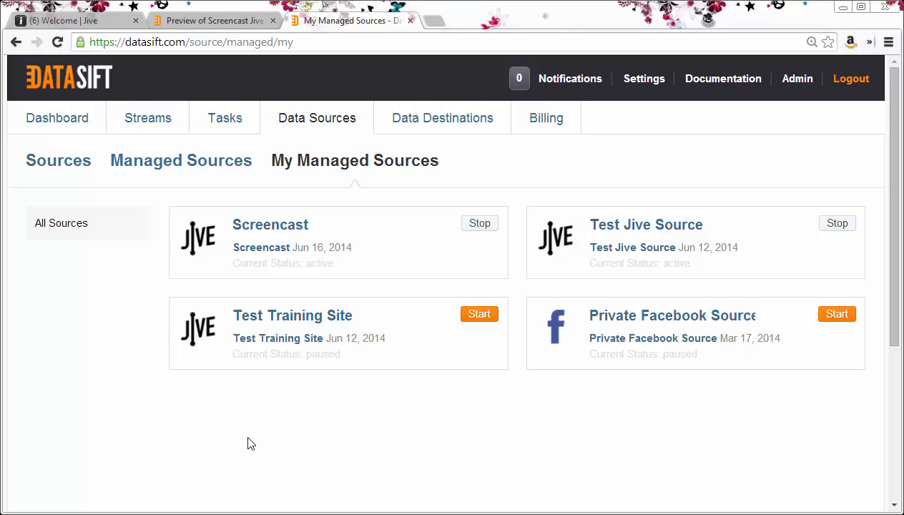
left_click(230, 23)
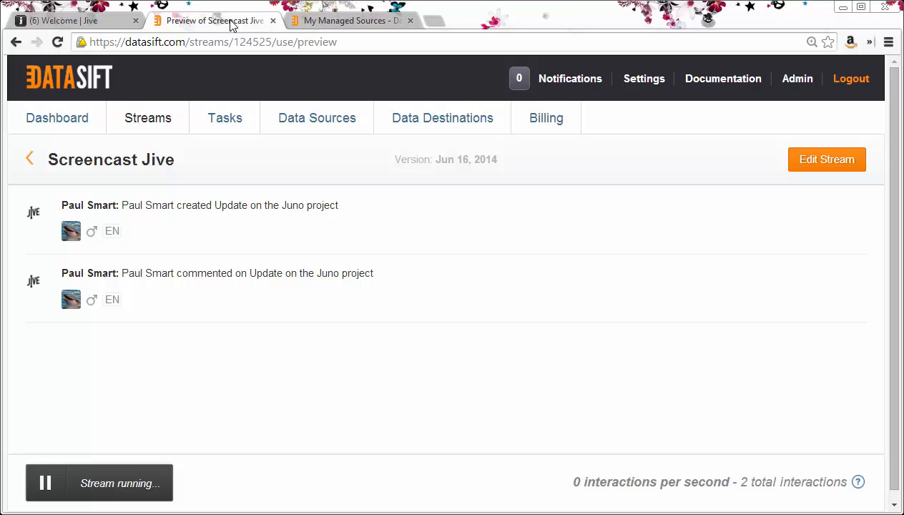
left_click(83, 22)
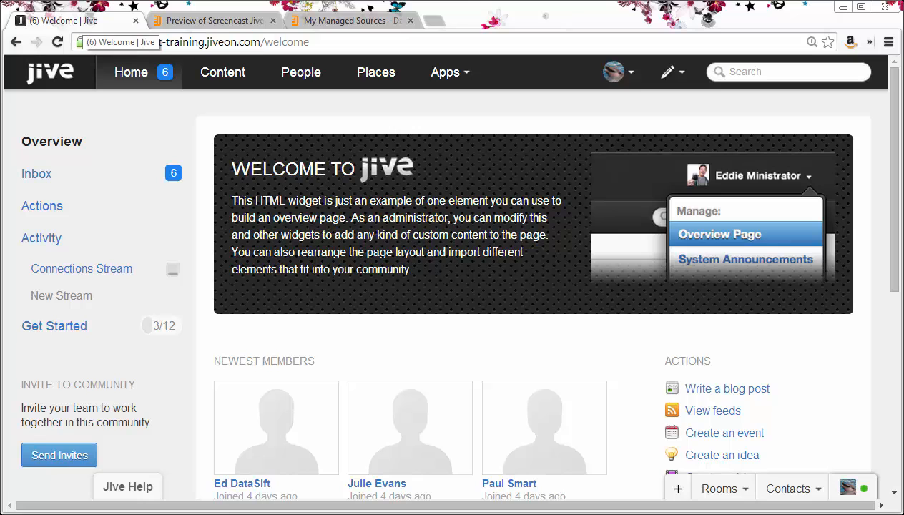
- Post a Jive discussion 'Project sword' asking 'Does anyone know what is going on with this project'
left_click(674, 74)
left_click(370, 198)
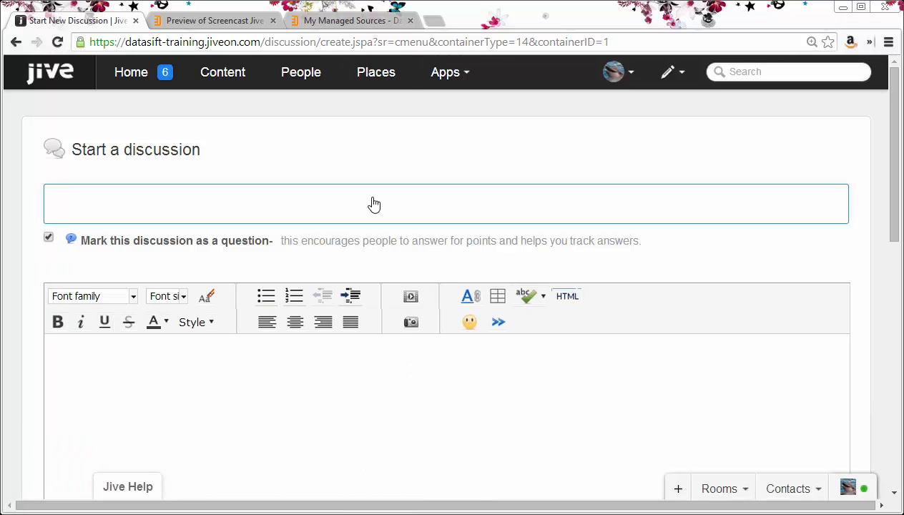
type("Project sword")
key("Tab")
key("Tab")
type("Does a")
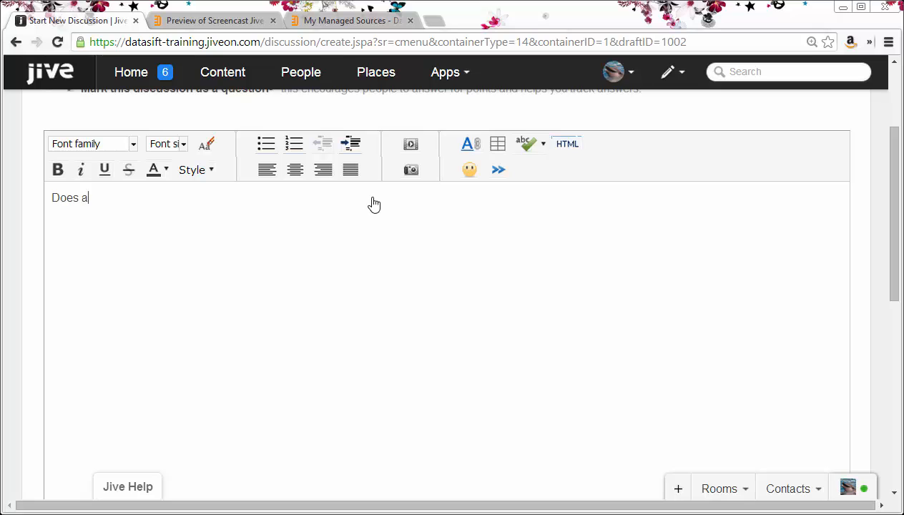
type("nyone know what is going on with this project?")
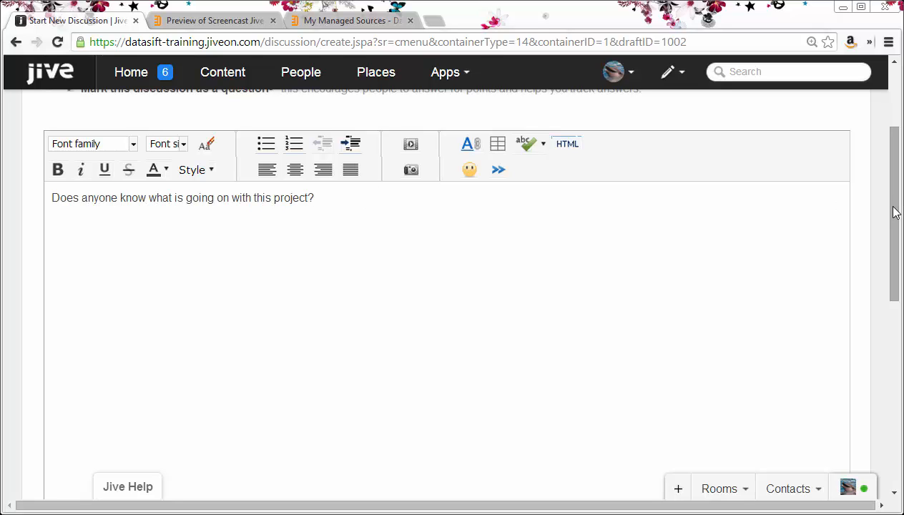
left_click_drag(893, 207, 854, 393)
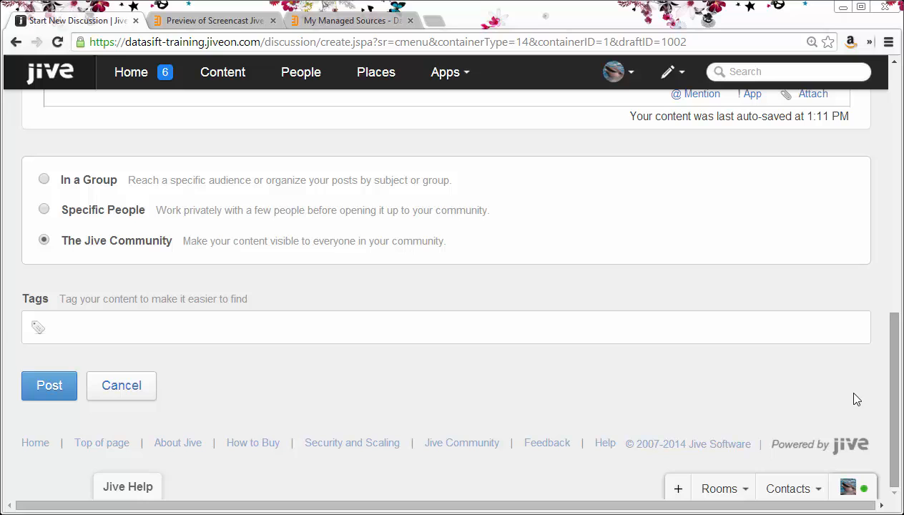
left_click(52, 388)
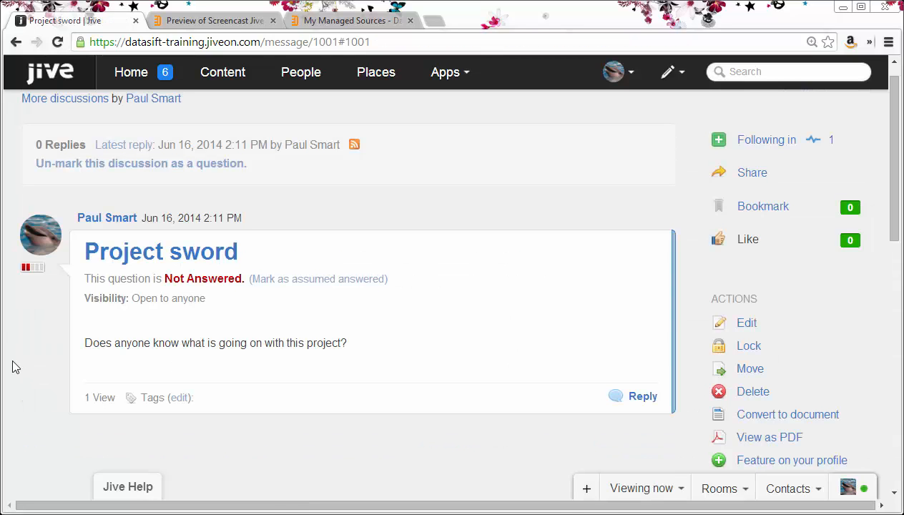
- Inspect the Project sword interaction's actor and object details in the stream preview
left_click(199, 23)
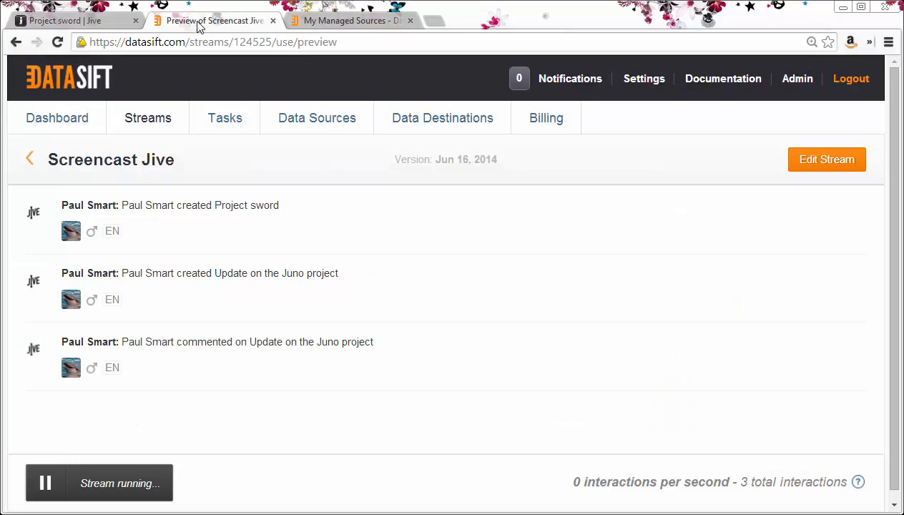
left_click(242, 233)
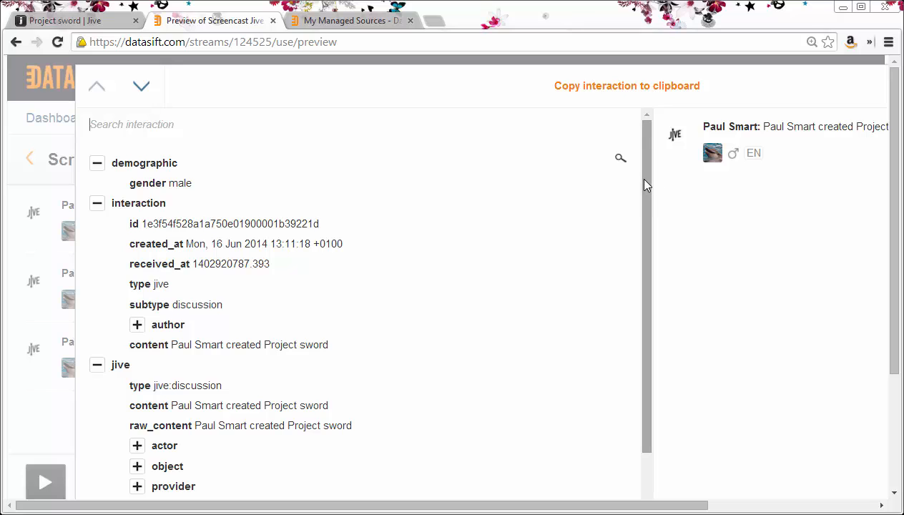
left_click_drag(643, 180, 631, 328)
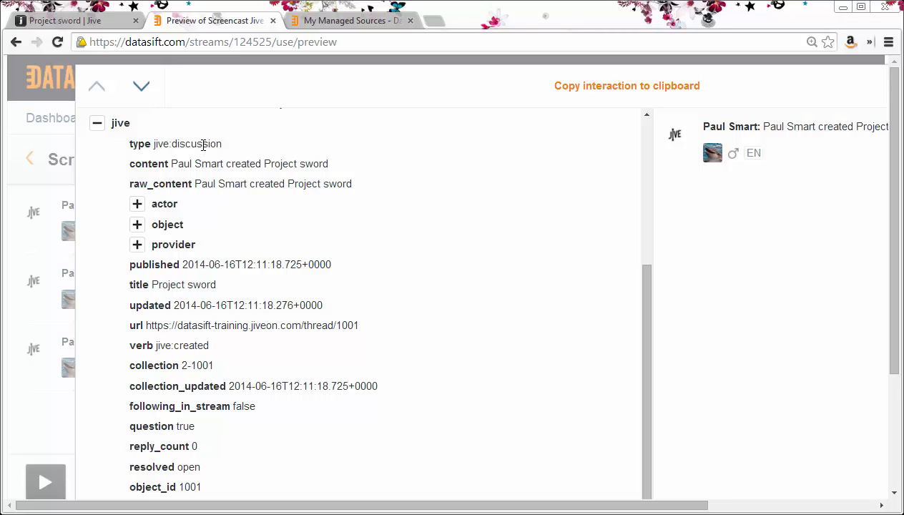
left_click(136, 207)
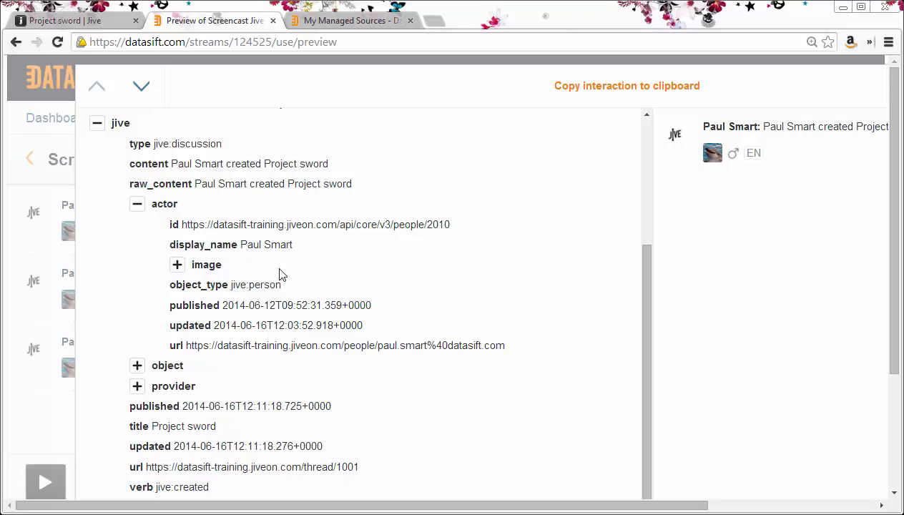
left_click_drag(281, 284, 231, 289)
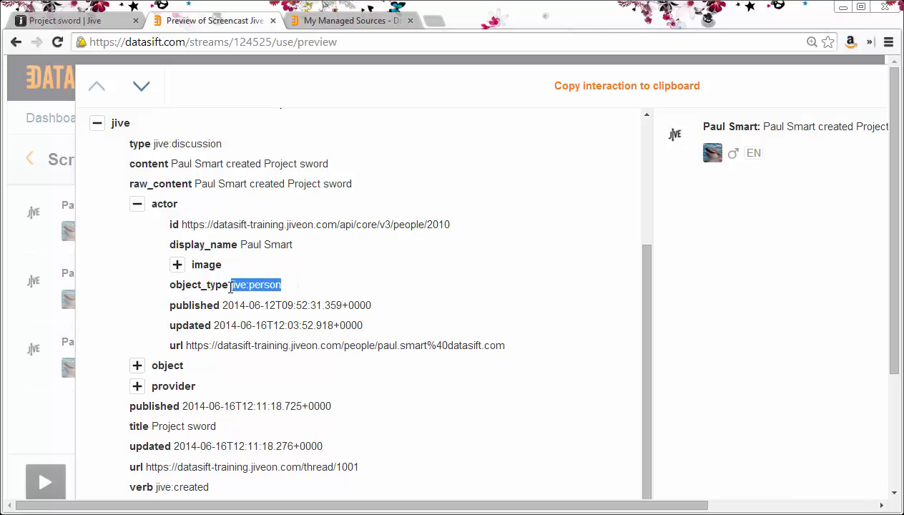
left_click(136, 204)
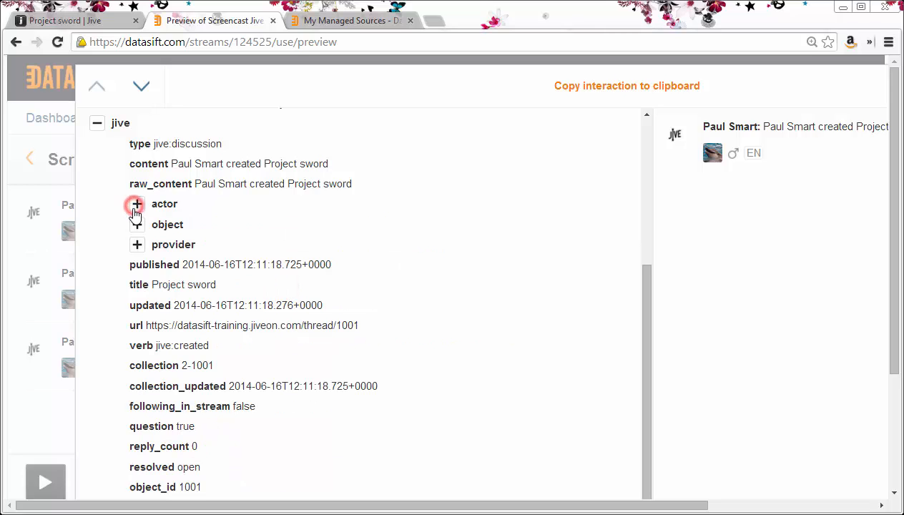
left_click(136, 225)
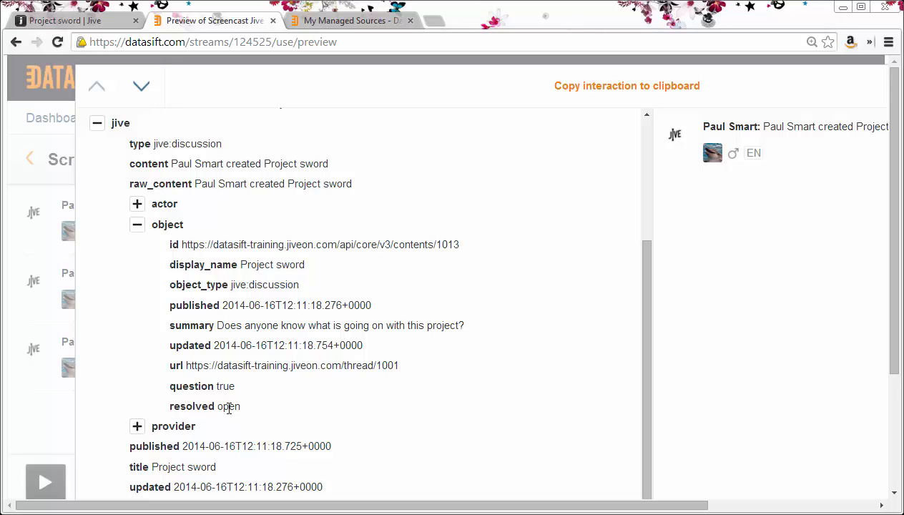
left_click(136, 225)
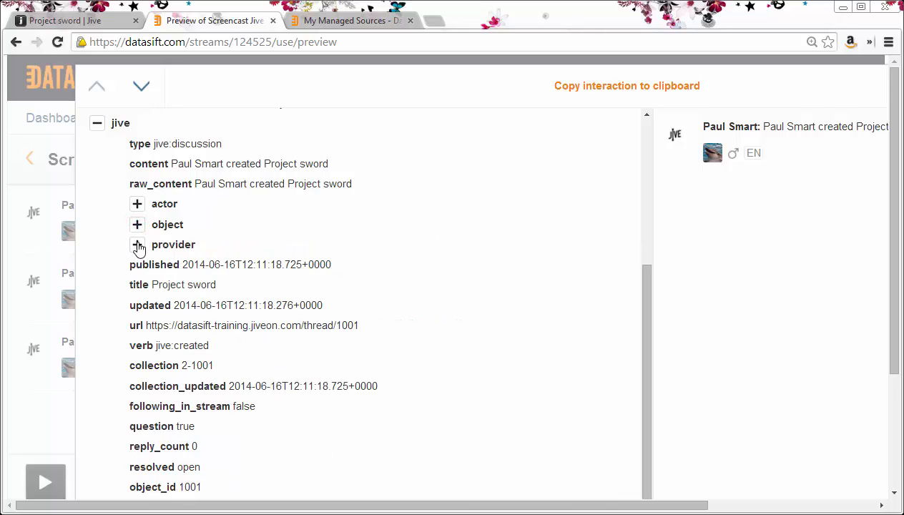
- Check the provider fields, then copy the discussion's thread URL
left_click(137, 245)
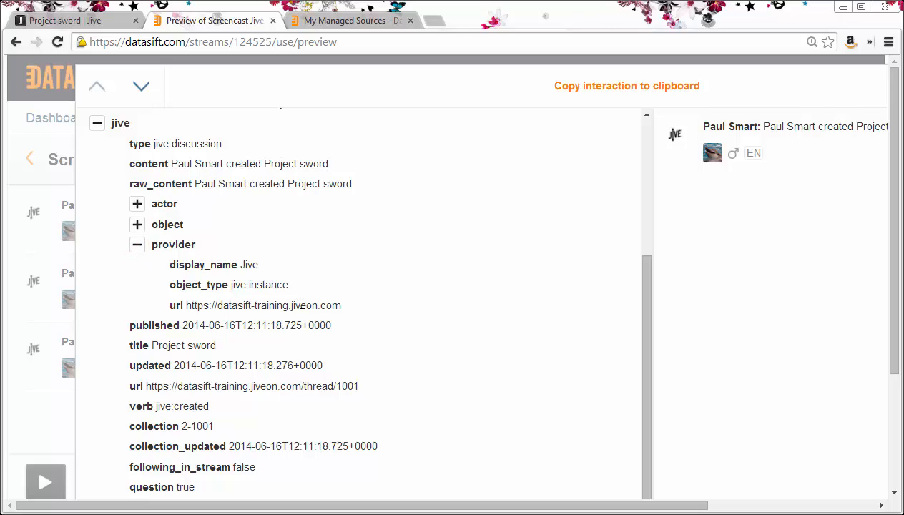
left_click_drag(344, 306, 186, 306)
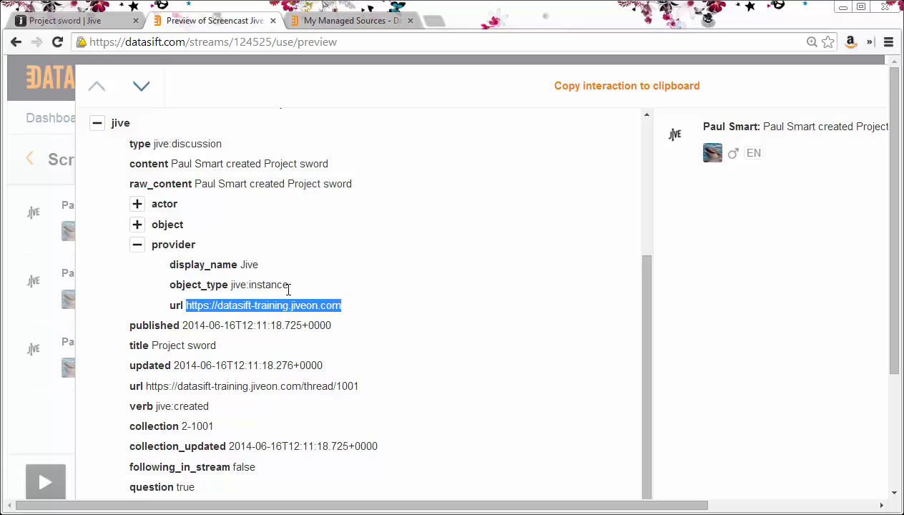
left_click_drag(289, 287, 231, 292)
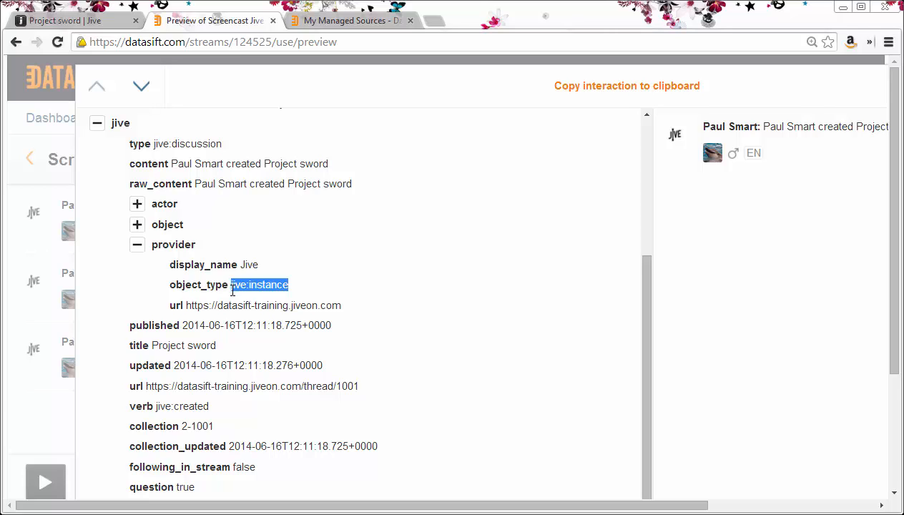
left_click(137, 245)
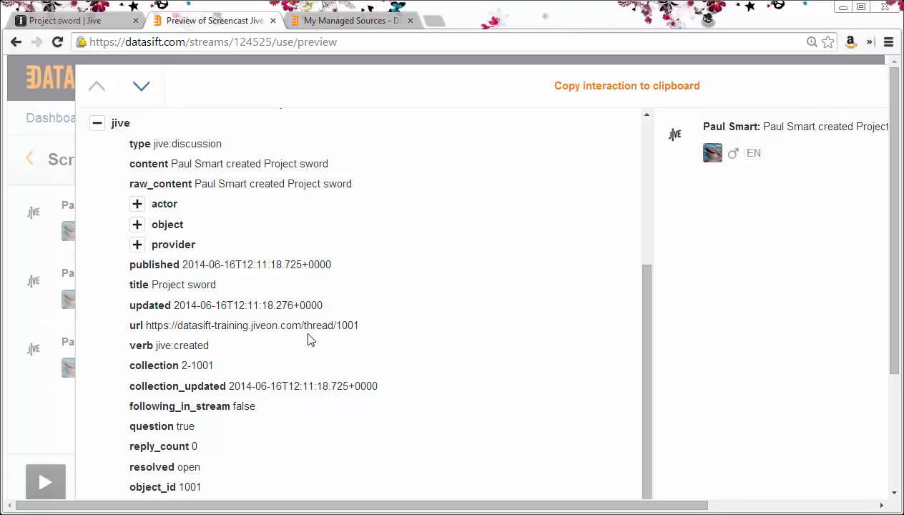
left_click_drag(363, 326, 146, 326)
right_click(161, 327)
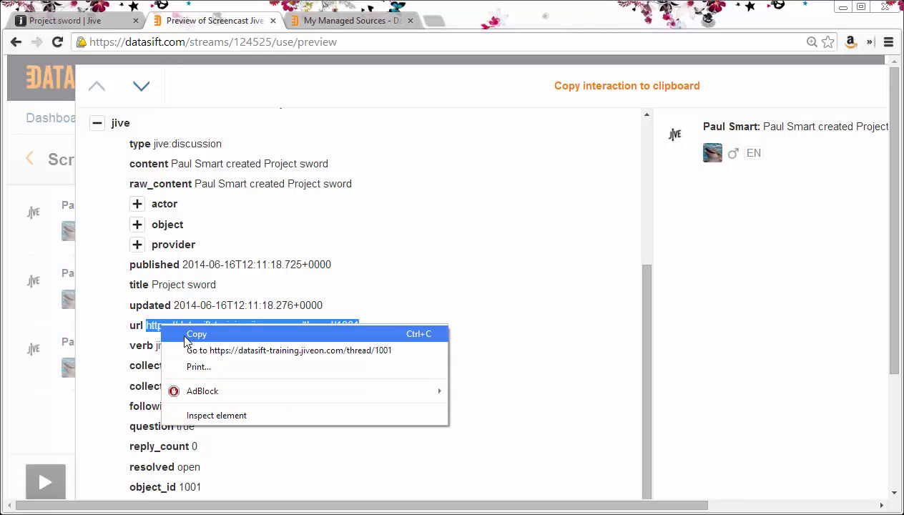
left_click(179, 334)
- Load the copied Project sword thread URL in a new browser tab
left_click(432, 23)
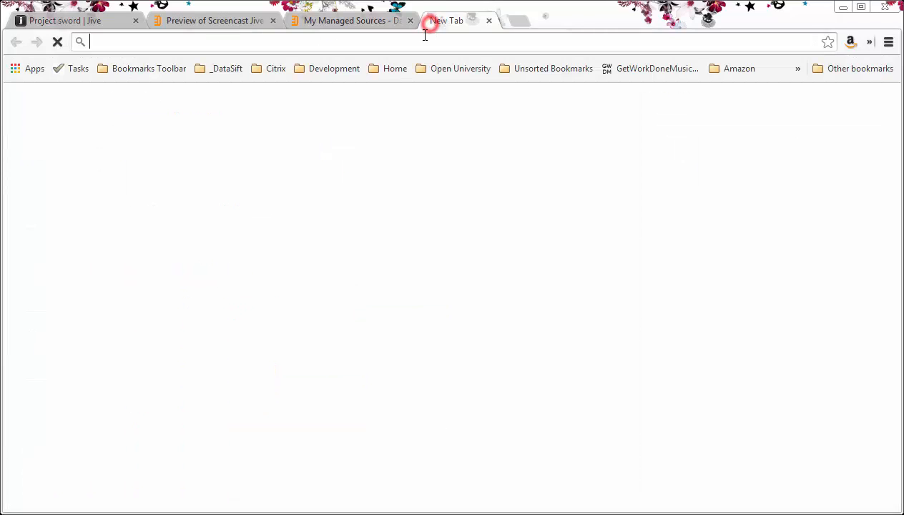
right_click(422, 43)
left_click(437, 128)
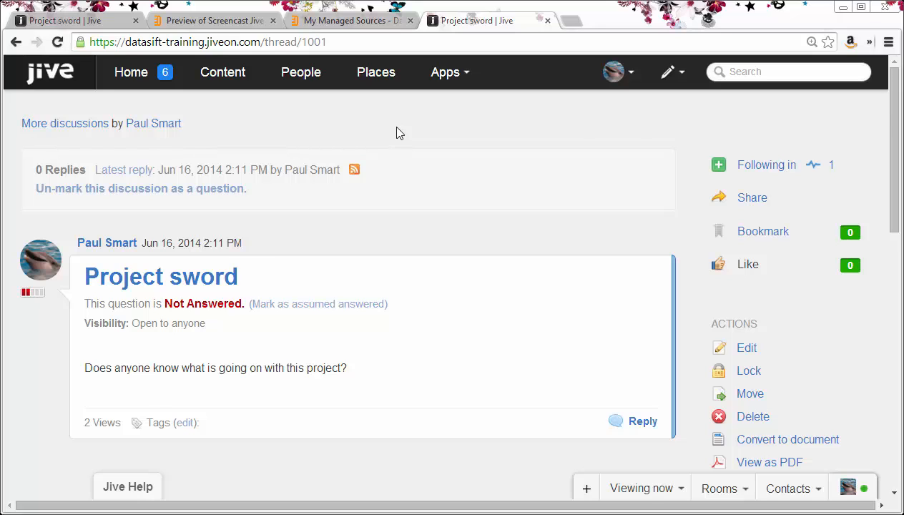
- Return to the Screencast Jive preview and close the interaction details
left_click(256, 22)
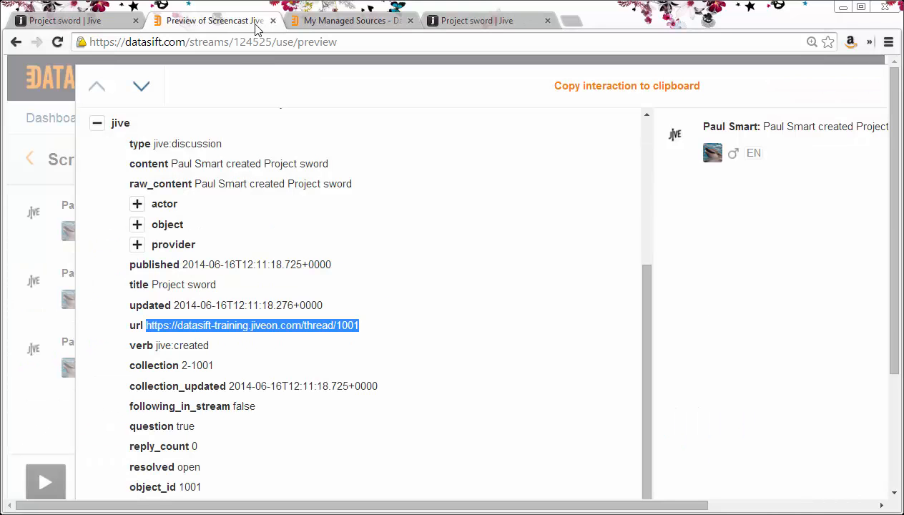
left_click_drag(647, 278, 640, 365)
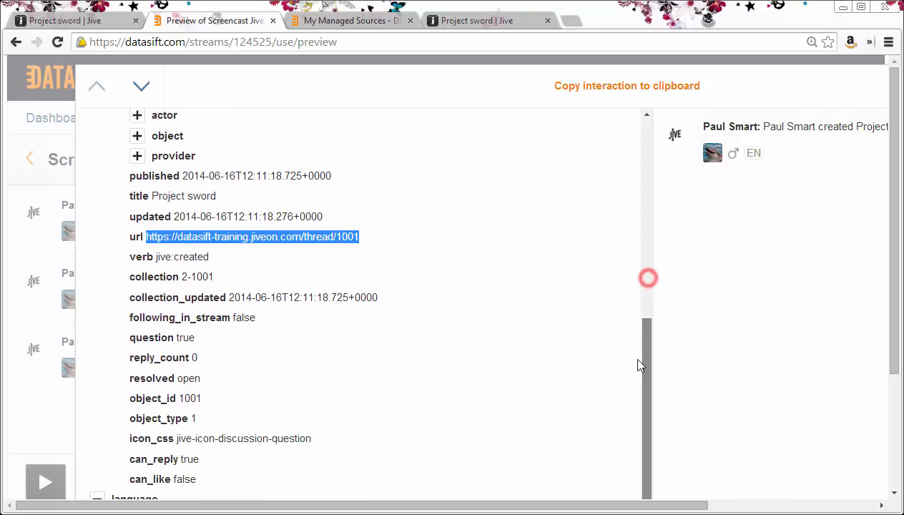
scroll(244, 294, "down", 2)
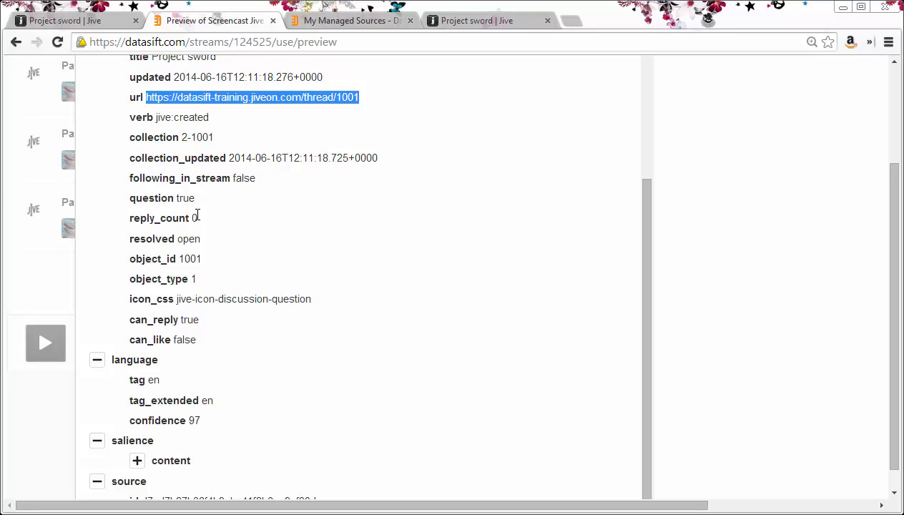
left_click(57, 404)
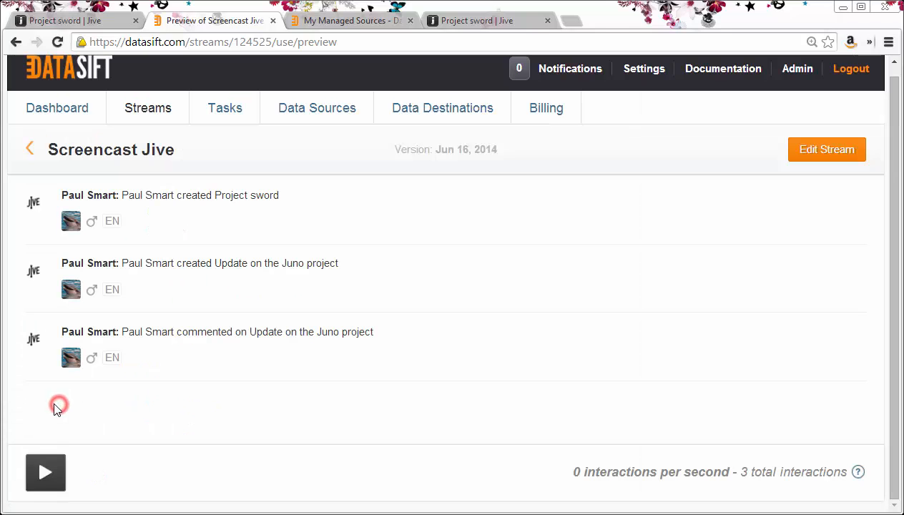
- Start the Screencast Jive preview, then post a reply to the Project sword question in Jive
left_click(44, 475)
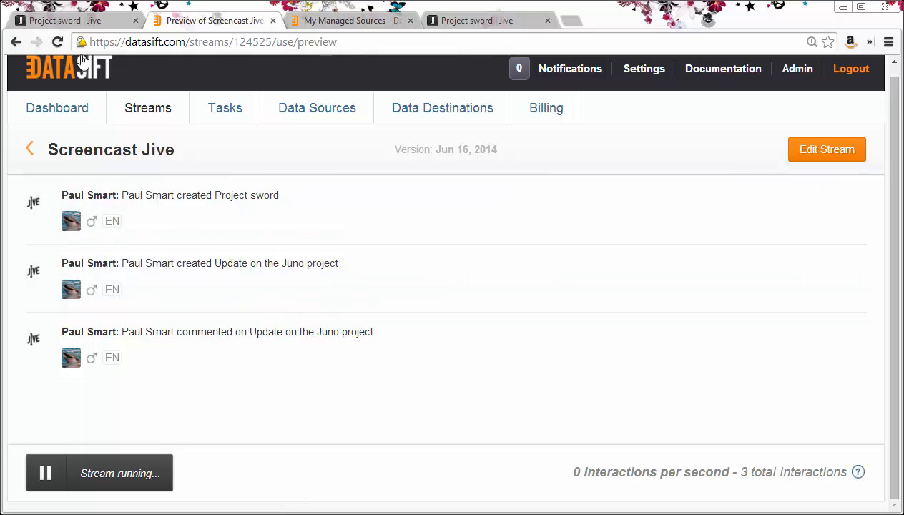
left_click(79, 24)
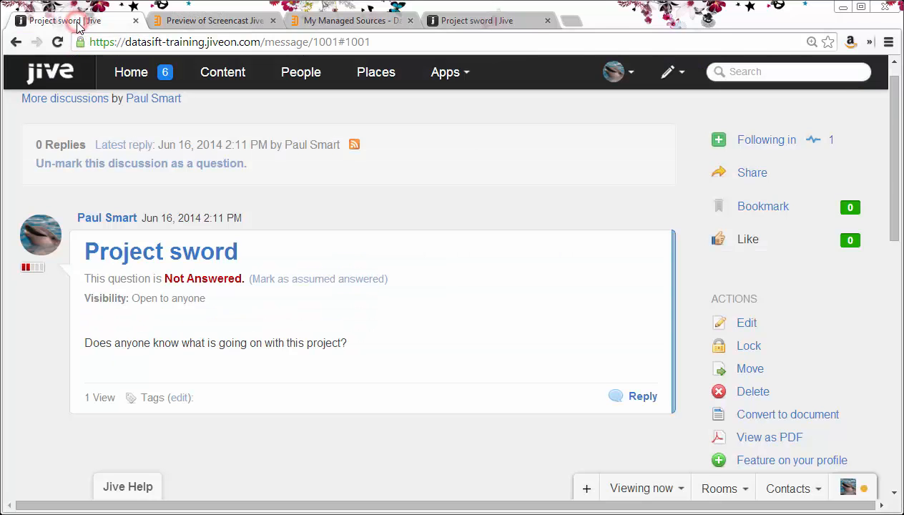
left_click(639, 397)
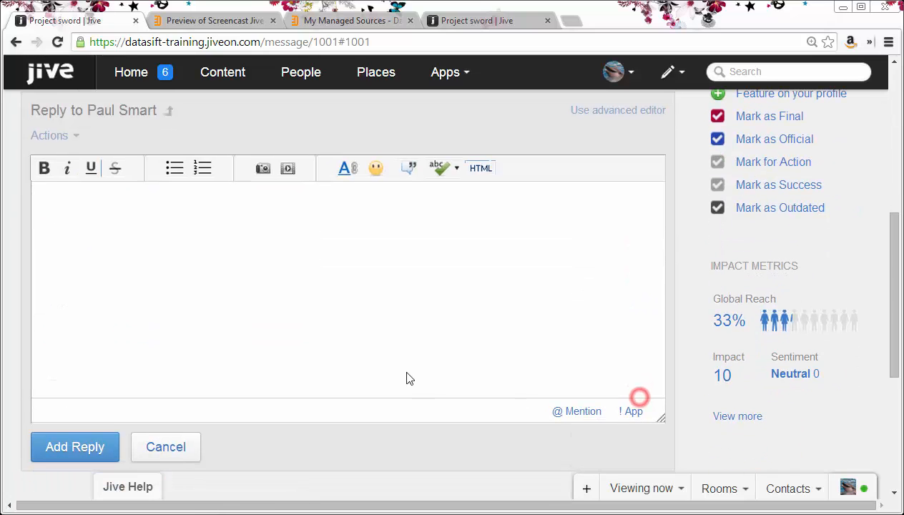
type("I think Simon knows")
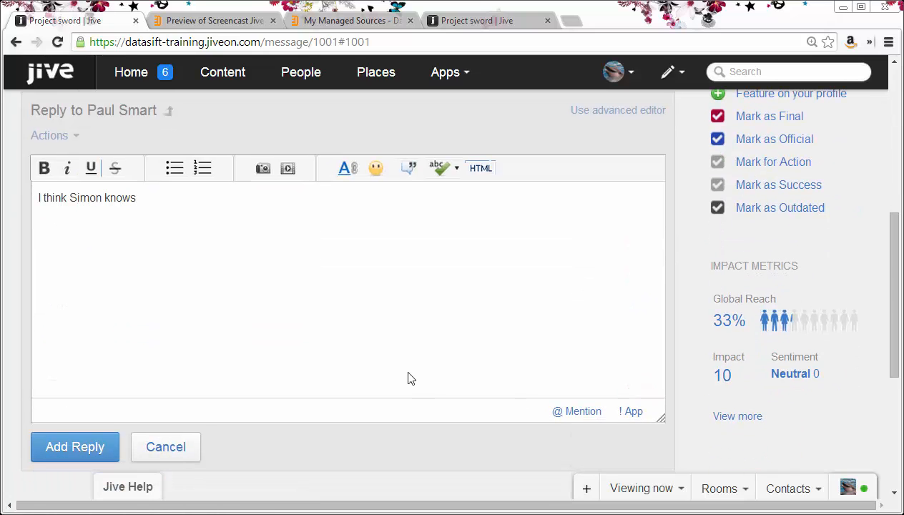
type(" what is going on.")
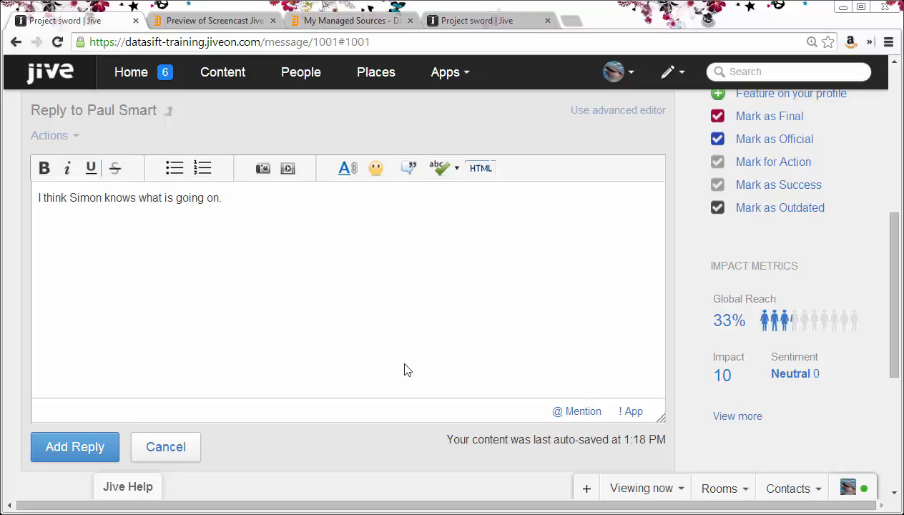
left_click(78, 450)
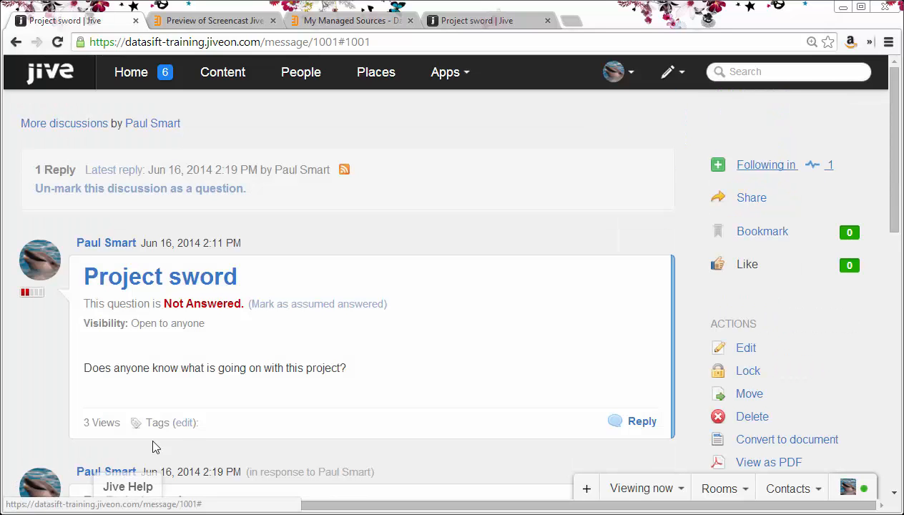
left_click(230, 22)
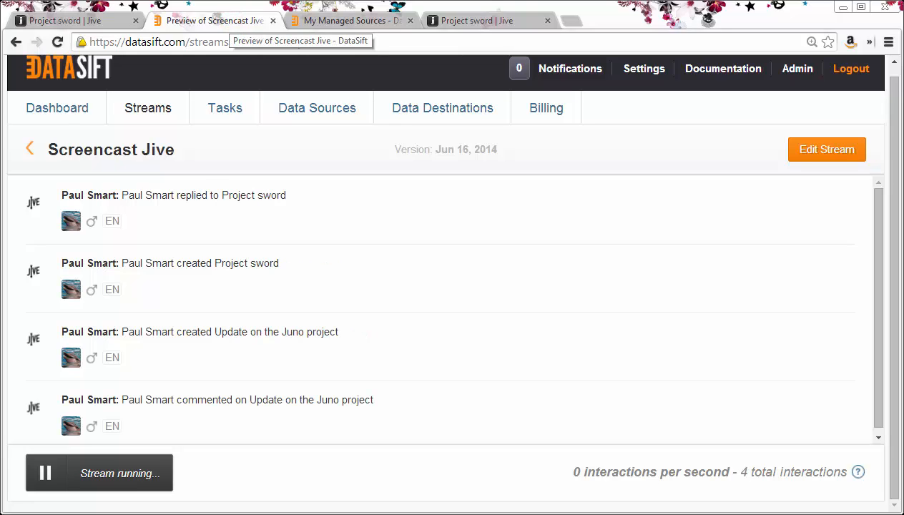
- Open the reply interaction's details and expand parent, highlighting object_type discussion and the question summary
left_click(202, 229)
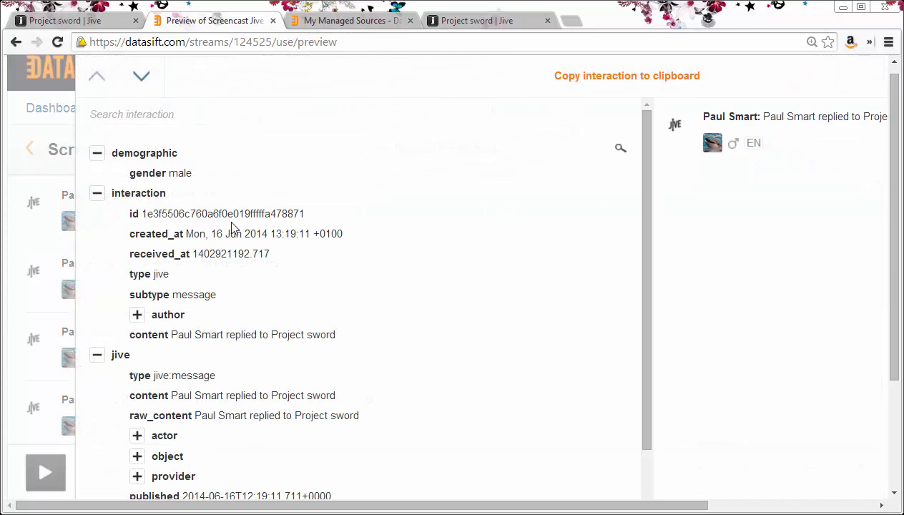
left_click_drag(647, 174, 623, 332)
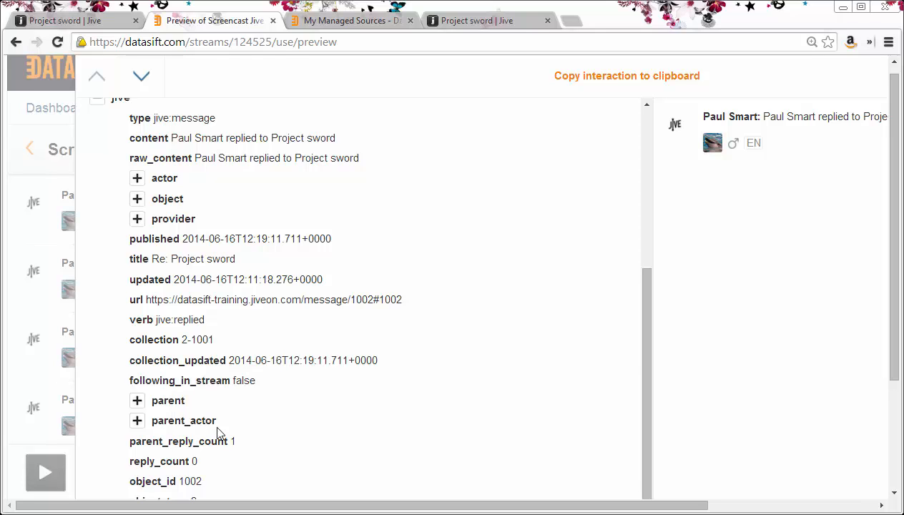
left_click_drag(889, 280, 874, 406)
left_click(137, 247)
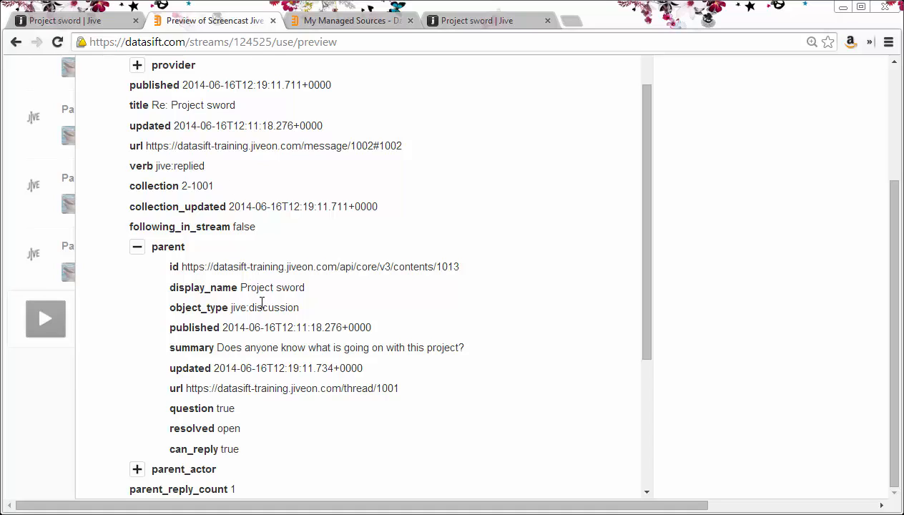
left_click_drag(297, 307, 248, 308)
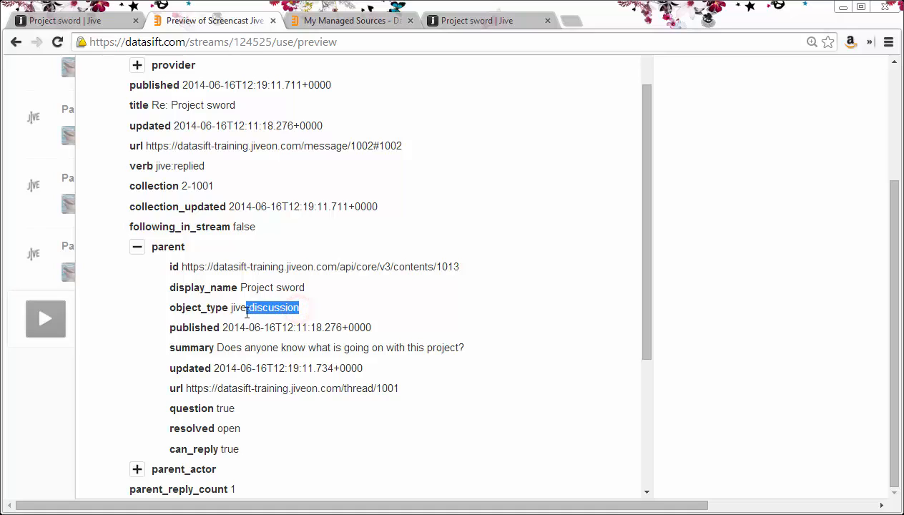
left_click_drag(461, 349, 213, 348)
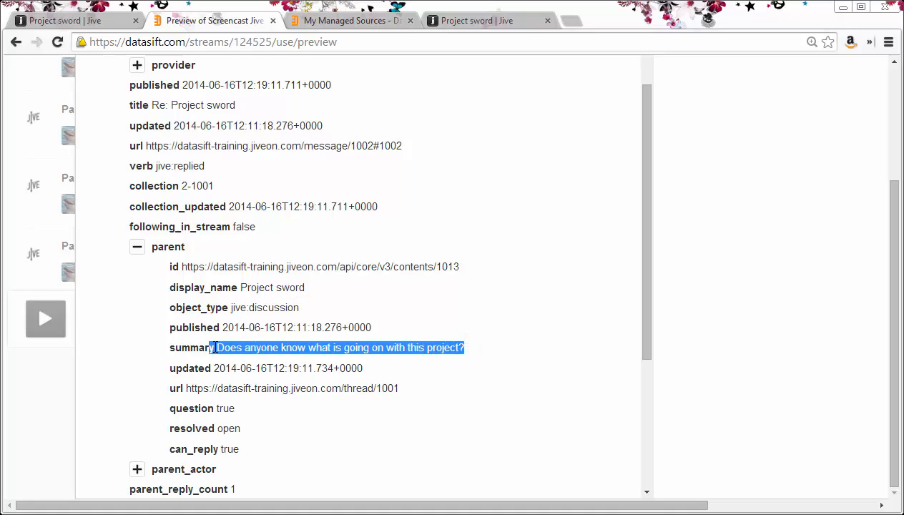
- Collapse parent, expand parent_actor, and highlight object_type jive:person and parent_reply_count 1
left_click(136, 246)
left_click(137, 267)
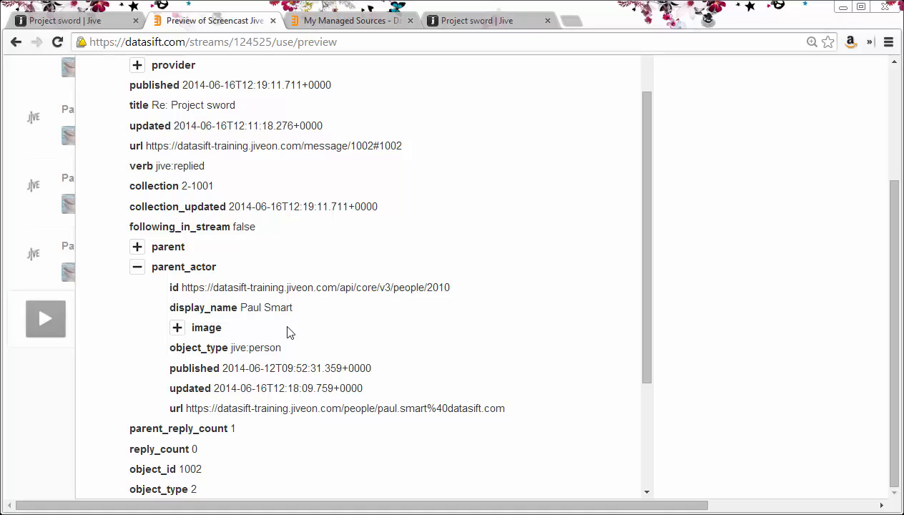
left_click_drag(282, 349, 232, 349)
left_click(239, 434)
left_click_drag(240, 434, 135, 429)
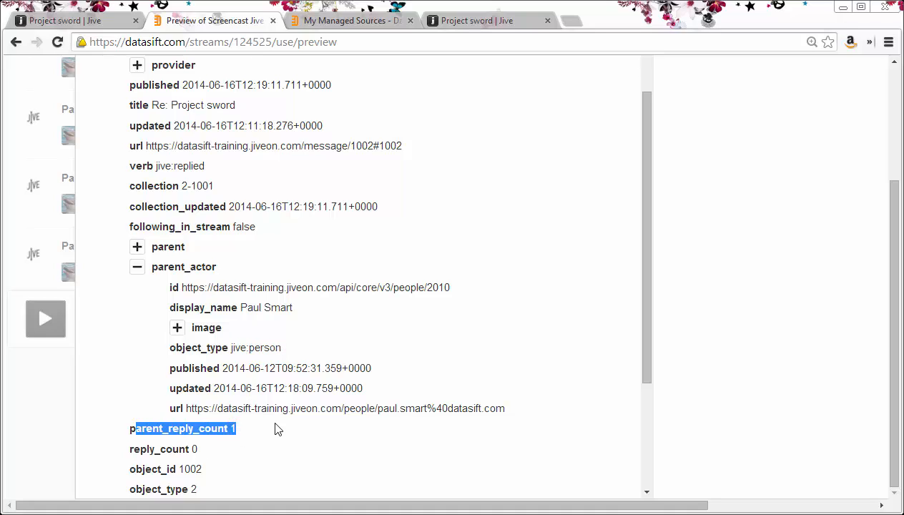